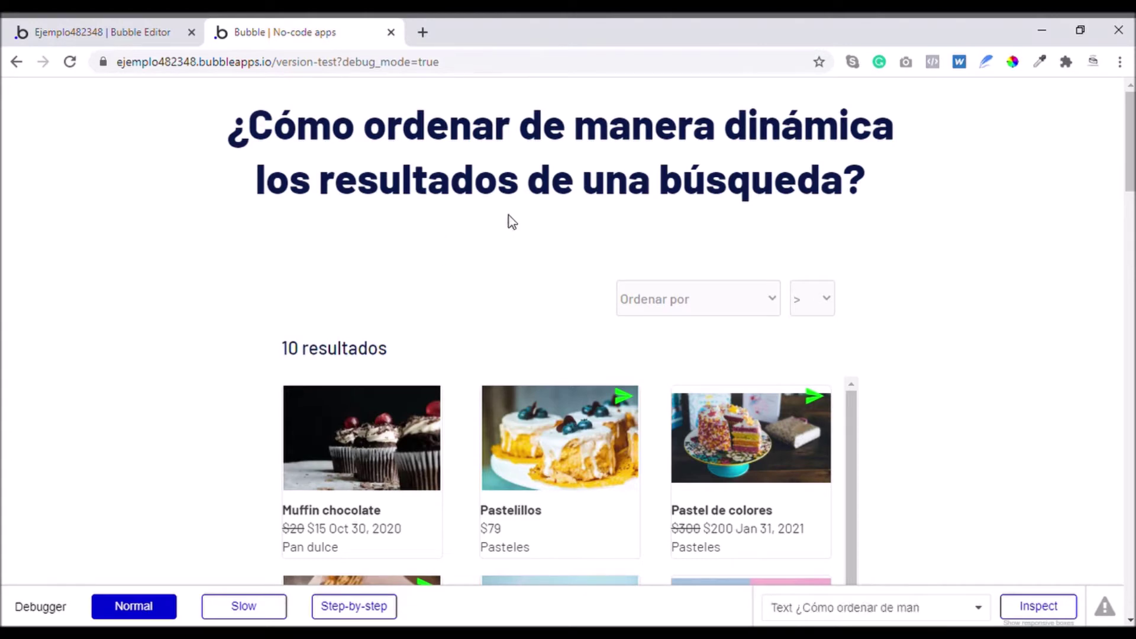
Step: Look through the product results in the page preview, including the sort dropdowns above them
scroll(463, 380, "down", 3)
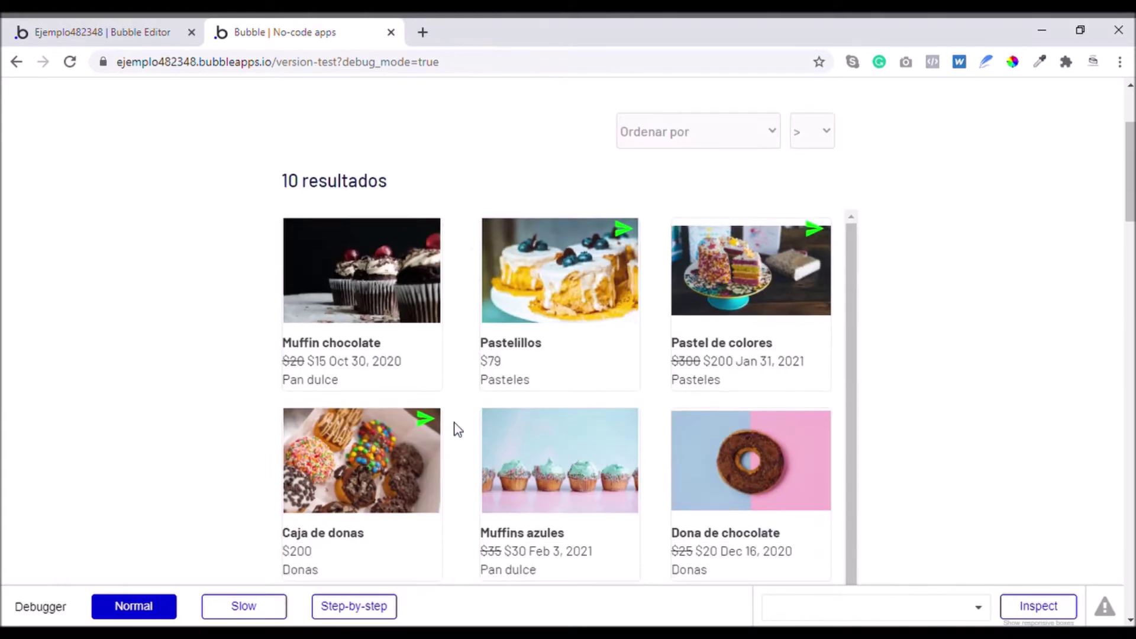
scroll(510, 346, "down", 3)
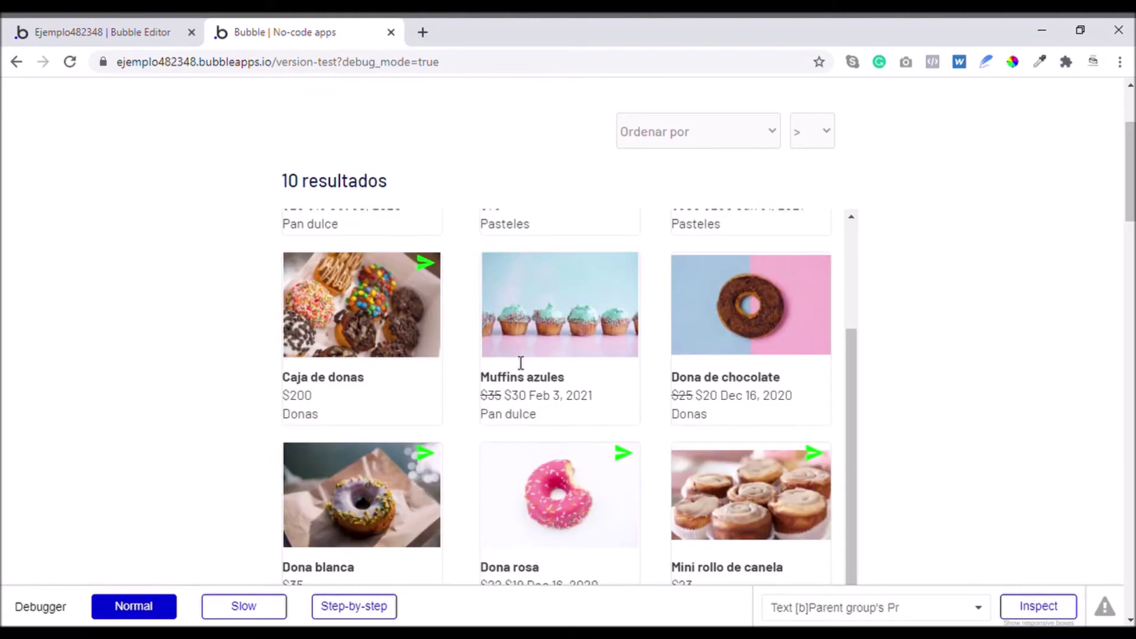
scroll(520, 363, "up", 3)
scroll(519, 370, "down", 3)
scroll(540, 365, "down", 5)
scroll(542, 355, "up", 10)
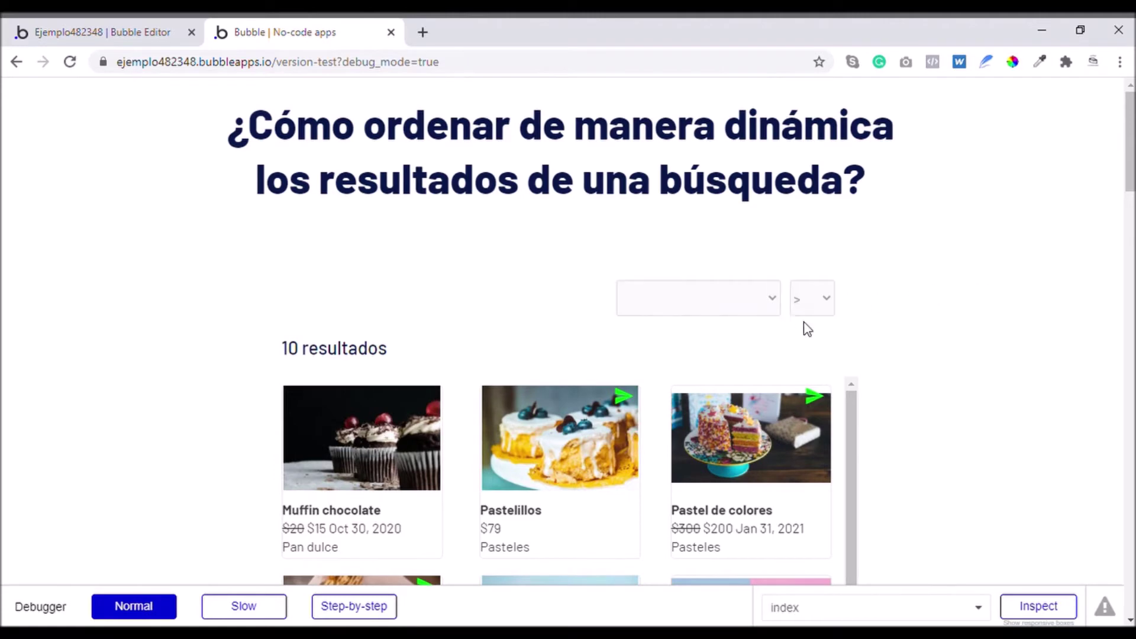
Step: Switch to the editor and inspect the data source search of RepeatingGroup Productos, briefly removing and restoring its Publicado? constraint
left_click(40, 25)
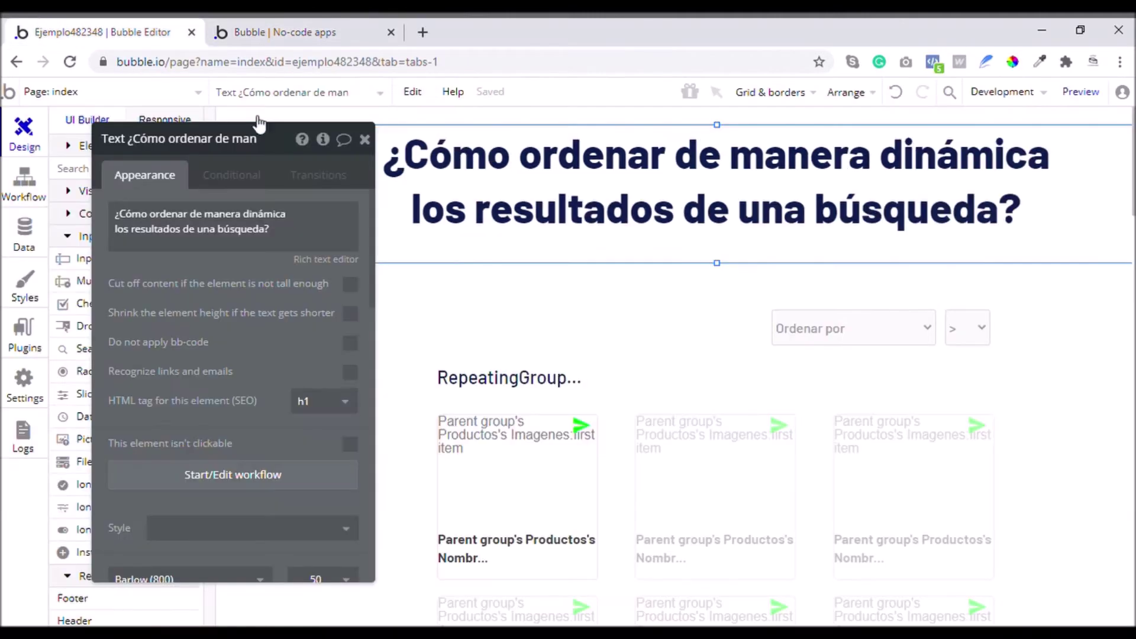
left_click(369, 147)
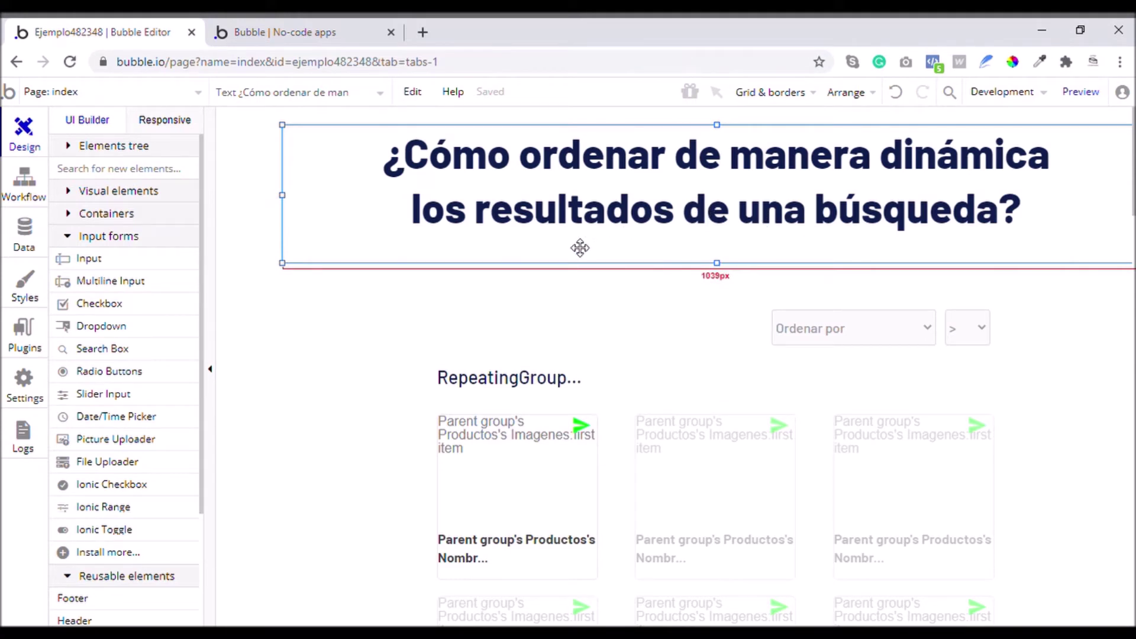
scroll(650, 337, "down", 3)
double_click(793, 399)
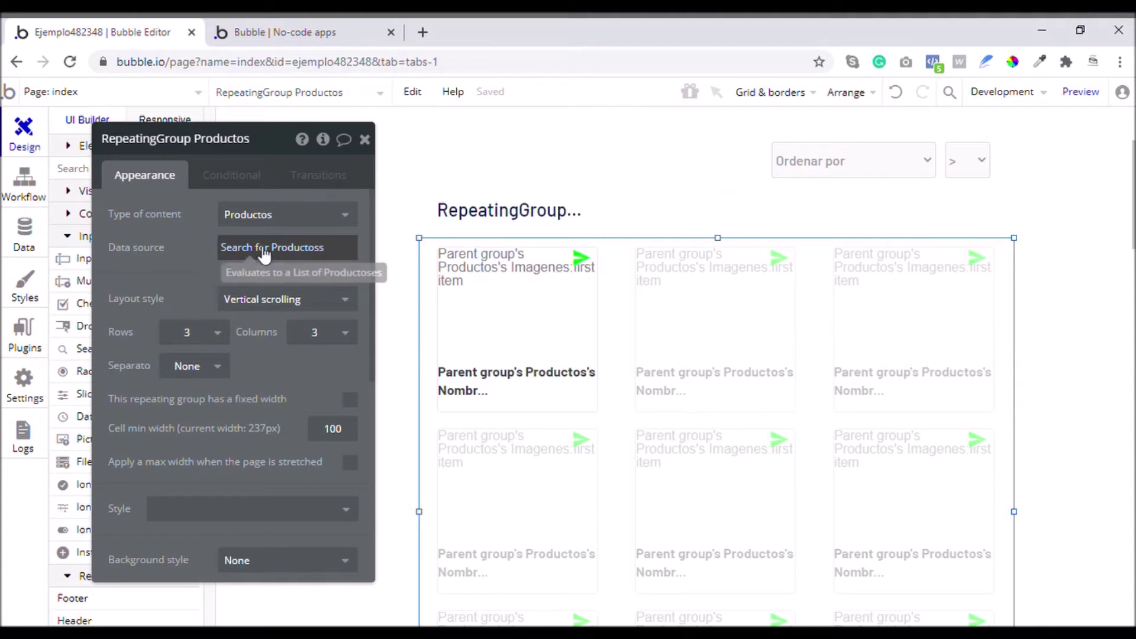
left_click(263, 248)
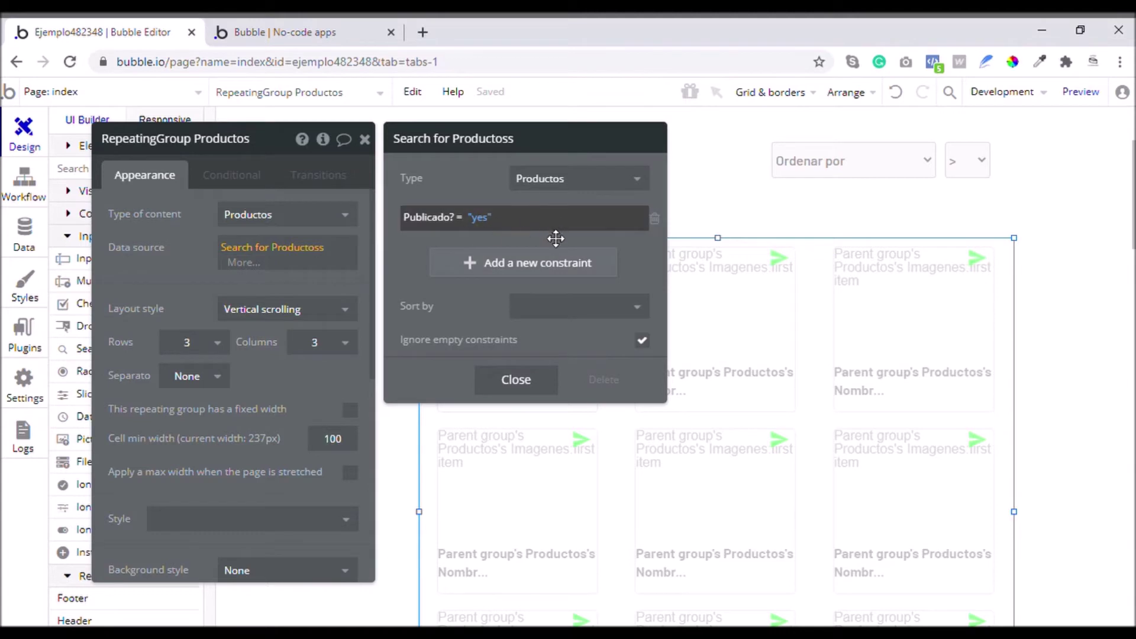
left_click(655, 220)
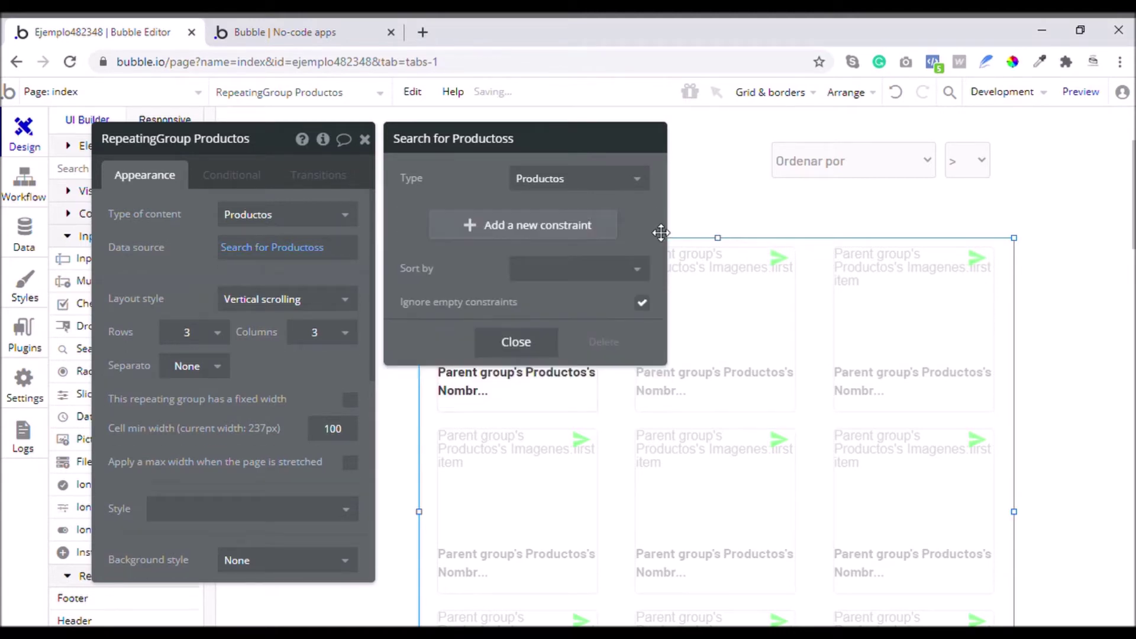
left_click(898, 93)
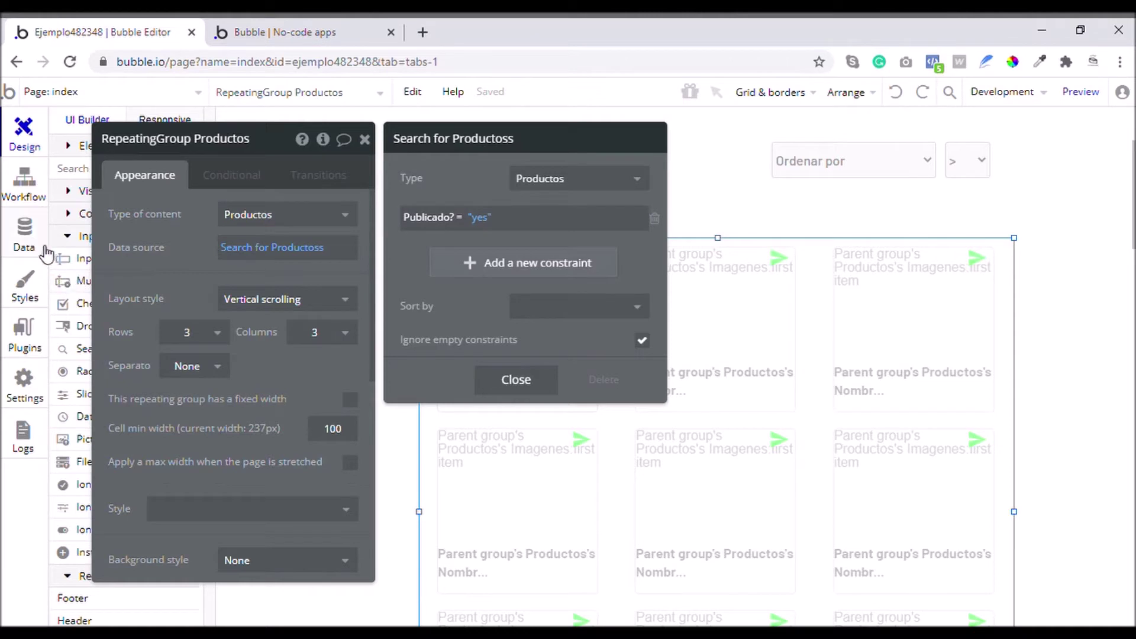
Step: Review the fields of the Productos data type and the product entries stored in the database
left_click(23, 242)
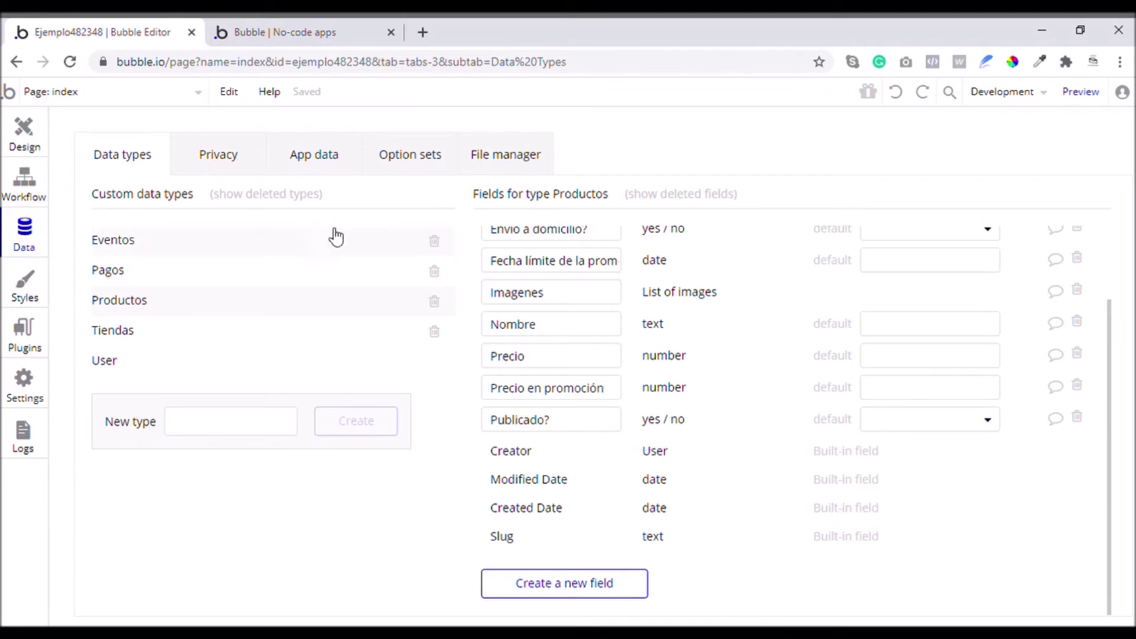
scroll(561, 355, "up", 2)
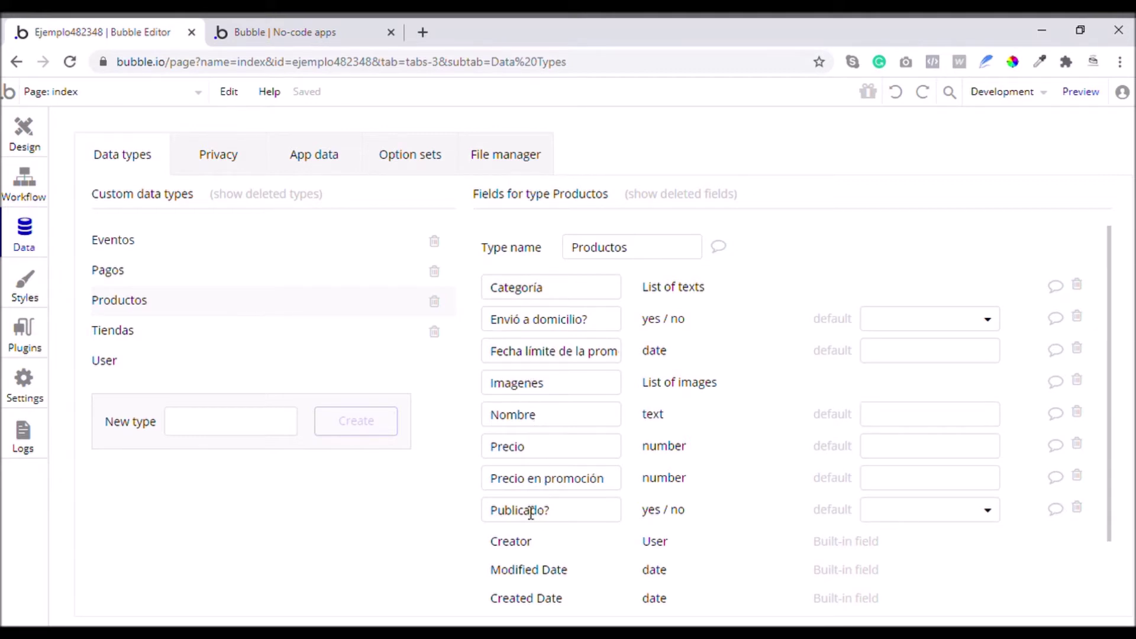
left_click(347, 168)
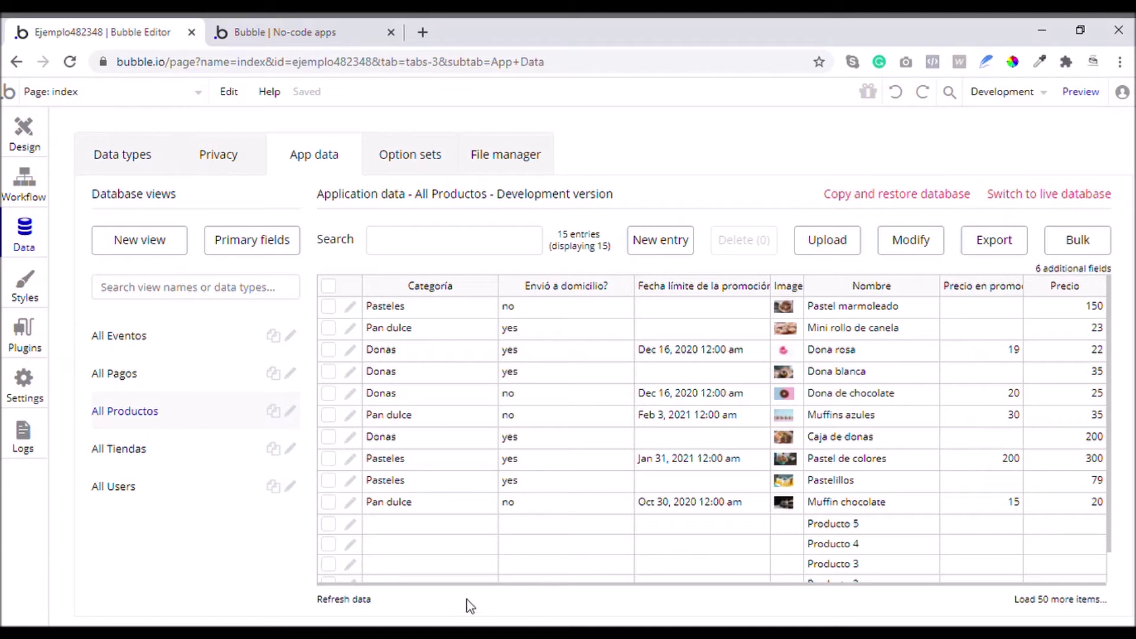
left_click(151, 153)
scroll(630, 344, "down", 3)
left_click(269, 31)
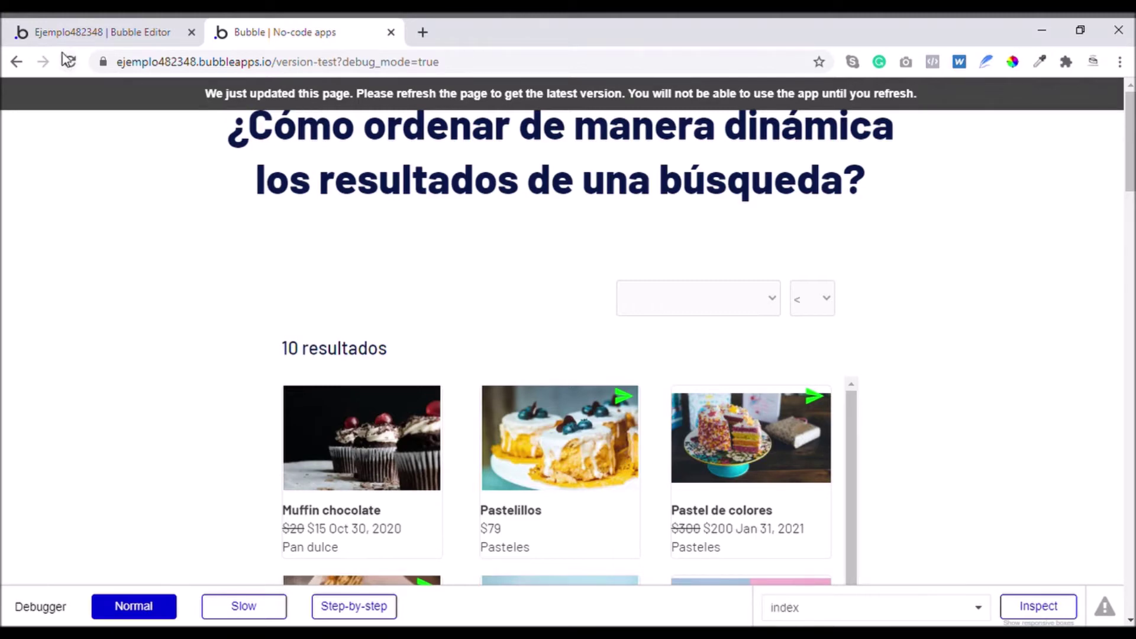
Step: Sort the data source search of RepeatingGroup Productos by Precio with Descending set to "yes"
left_click(69, 35)
left_click(24, 133)
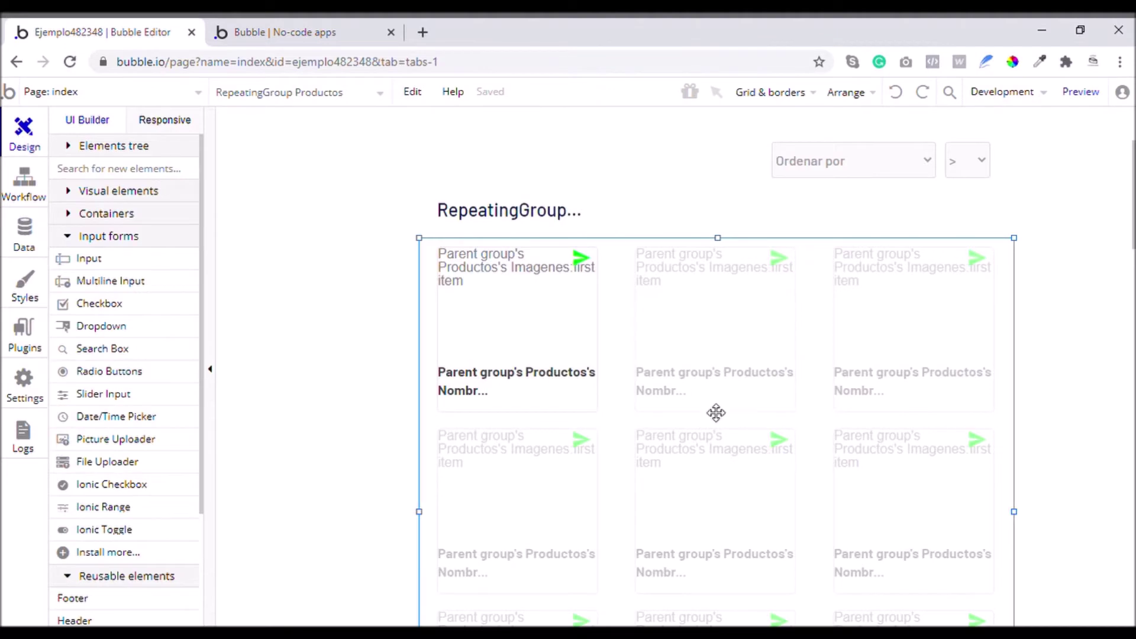
double_click(676, 385)
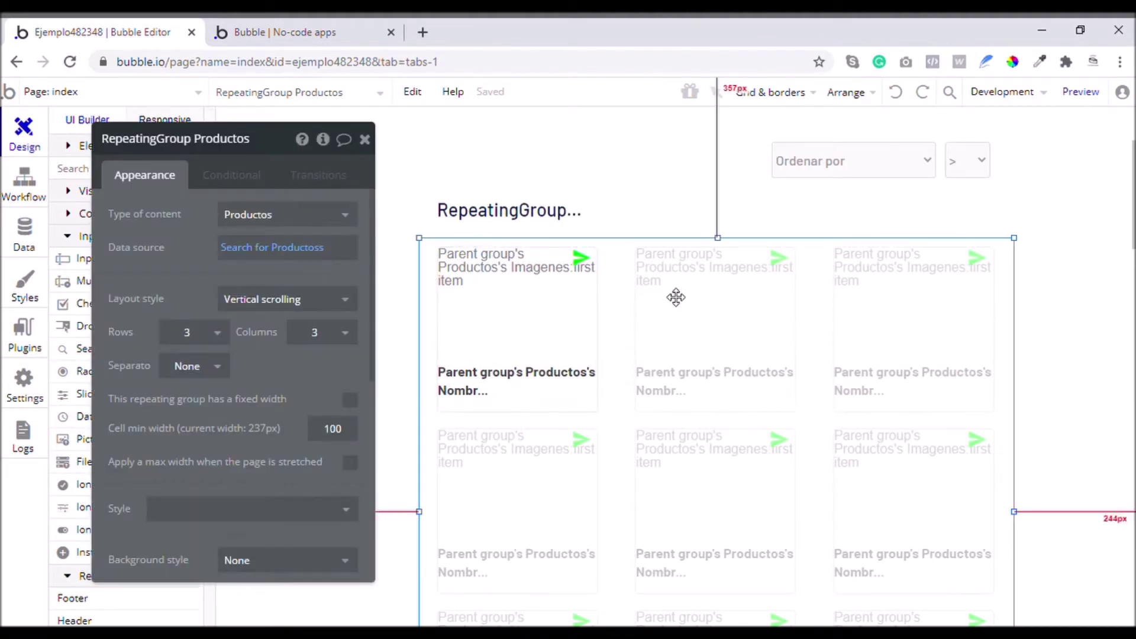
left_click(354, 260)
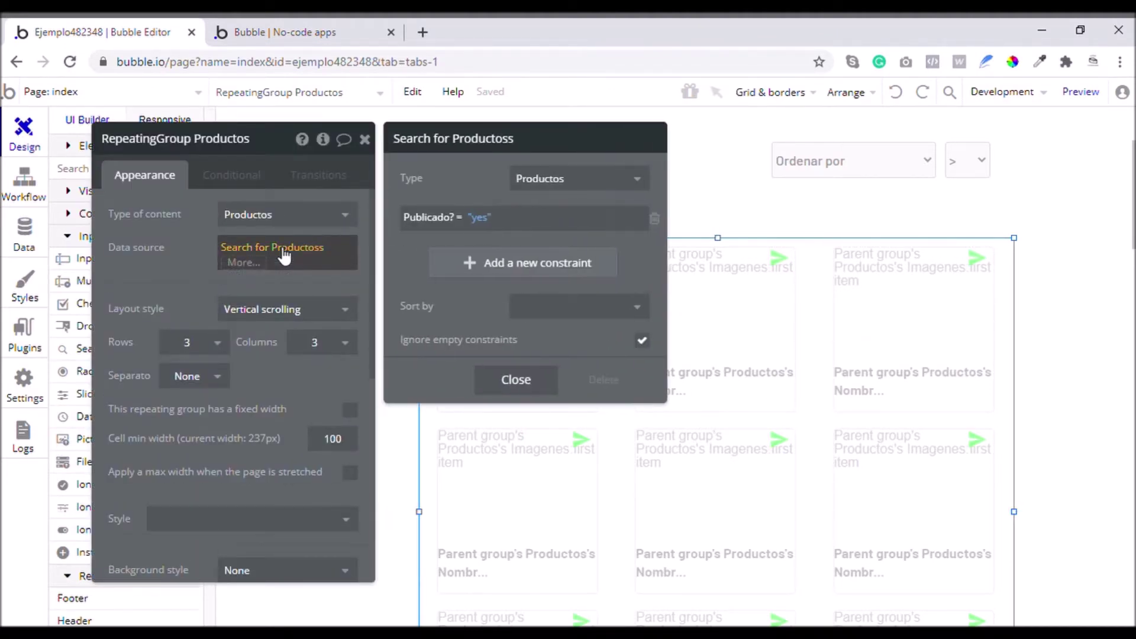
left_click(530, 317)
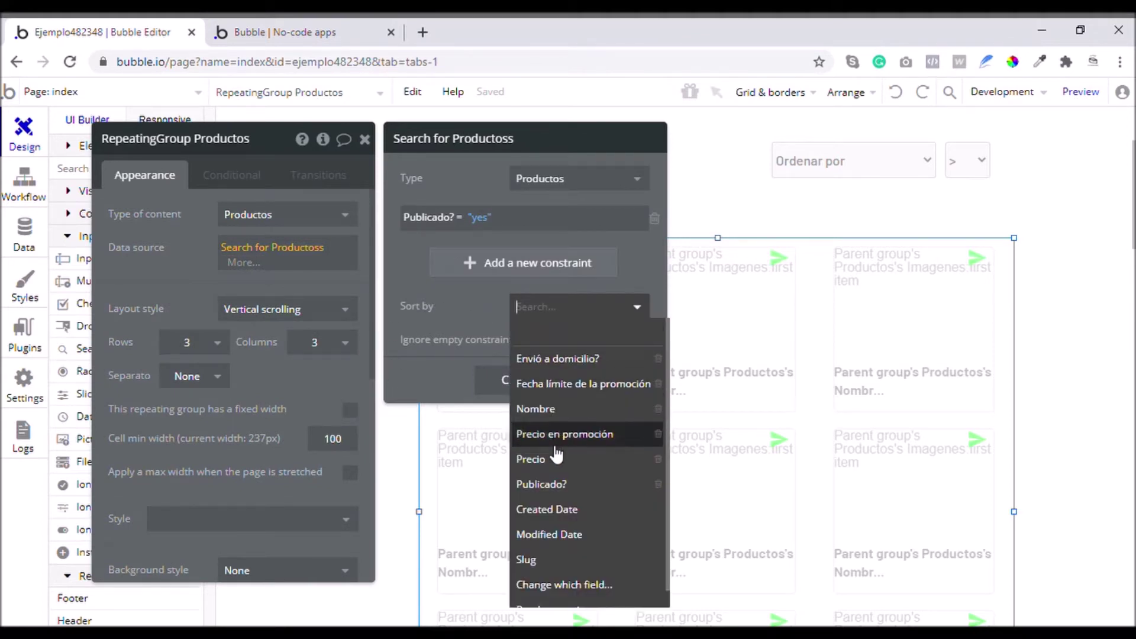
left_click(554, 461)
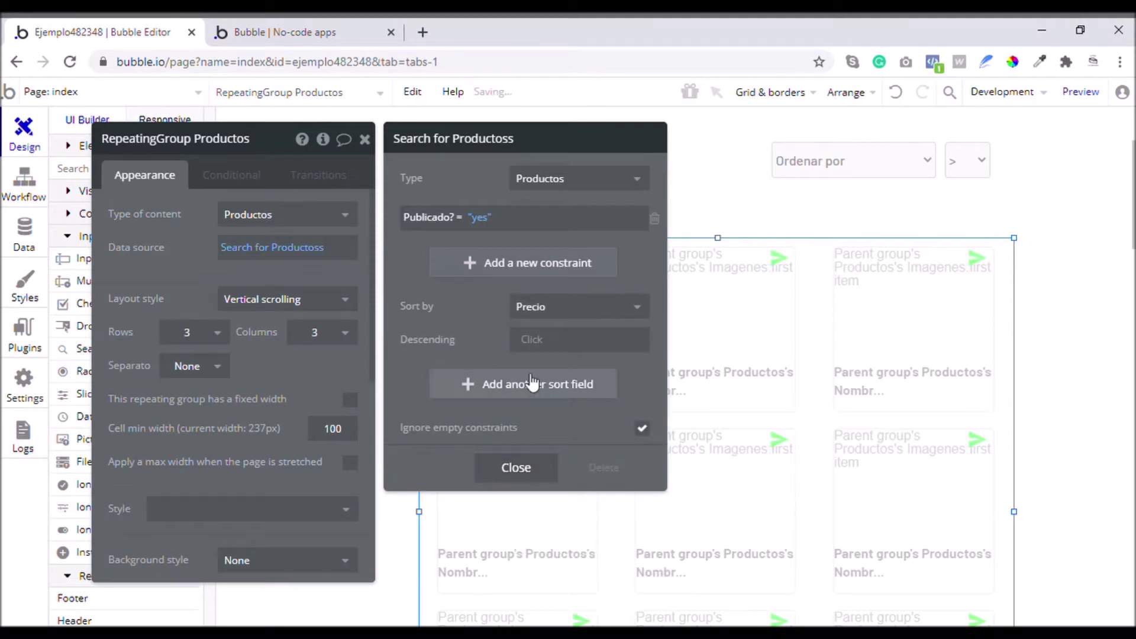
left_click(531, 341)
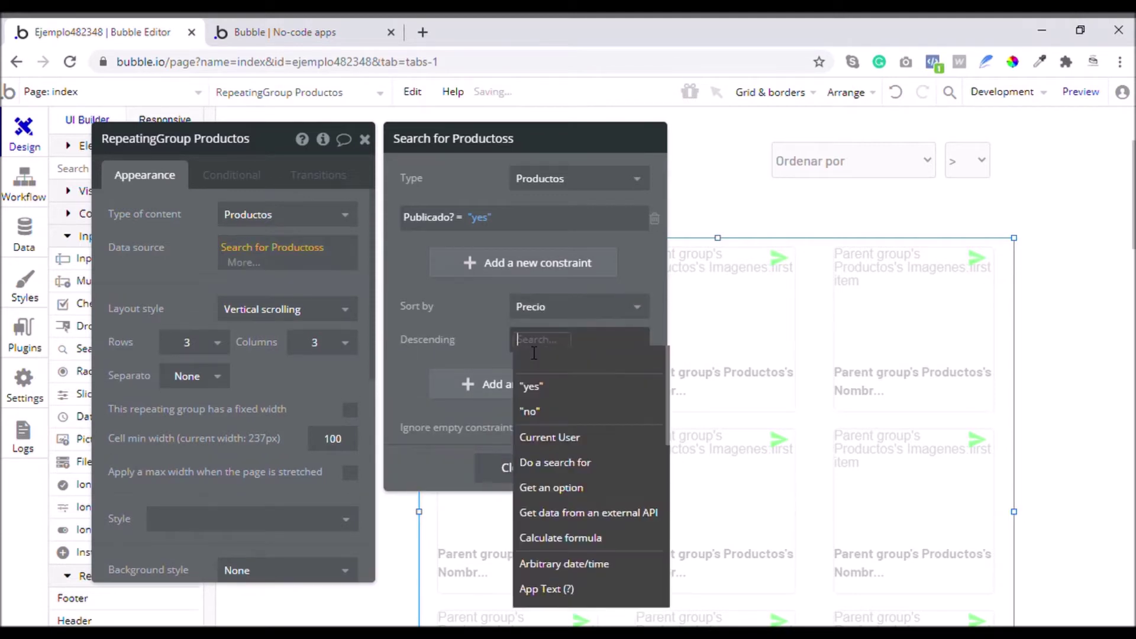
left_click(531, 388)
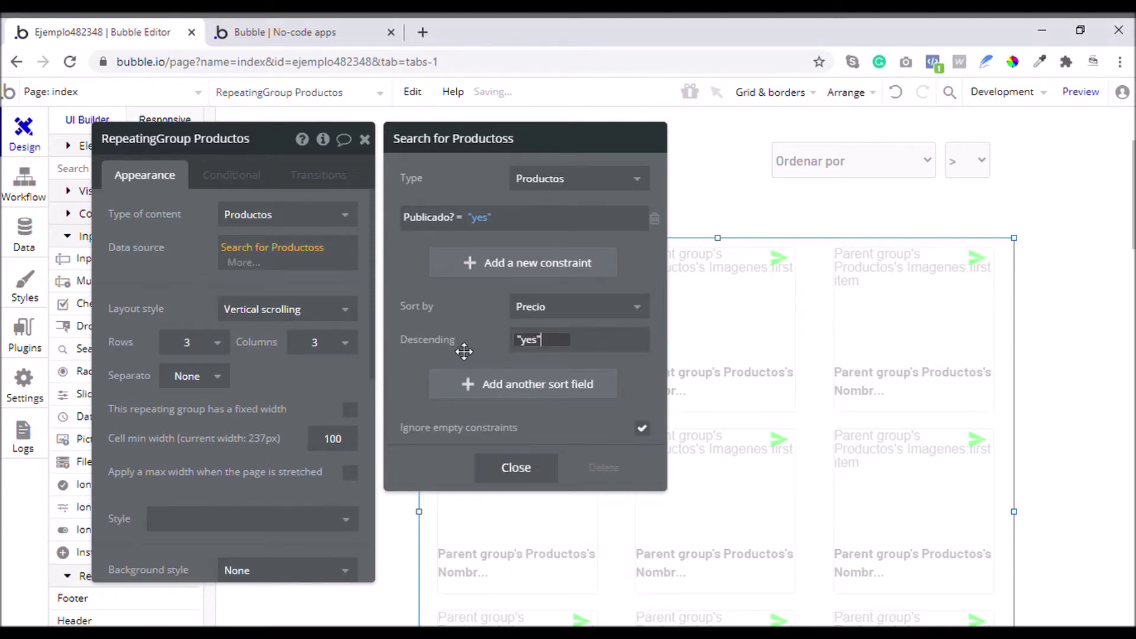
Step: Reload the page preview and check the price order of the listed products
left_click(302, 27)
left_click(69, 62)
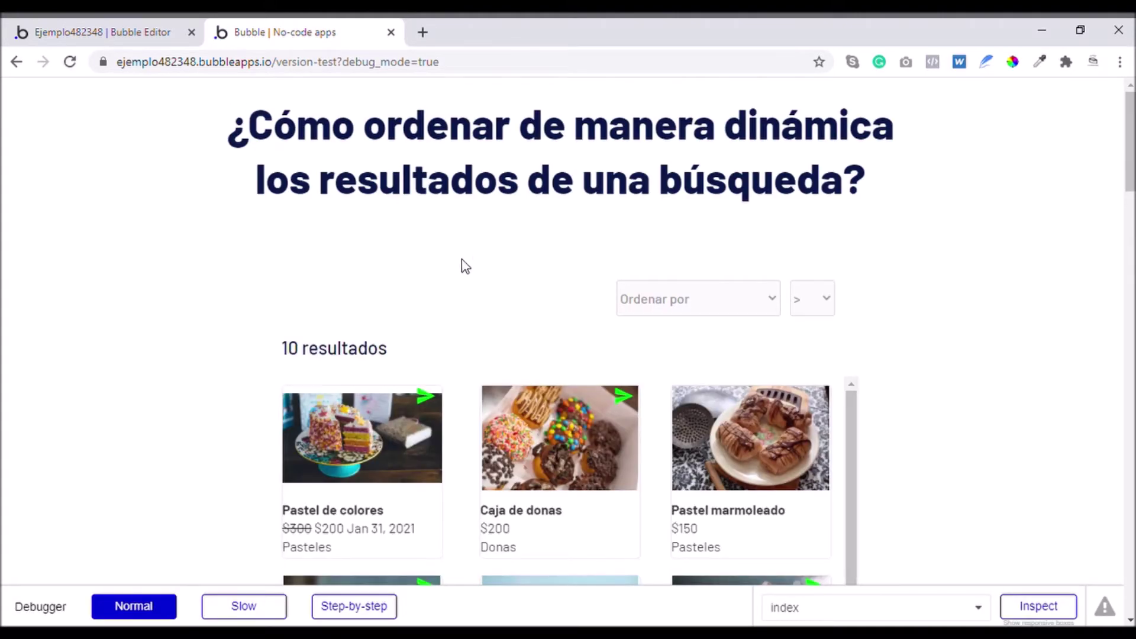
scroll(492, 337, "down", 3)
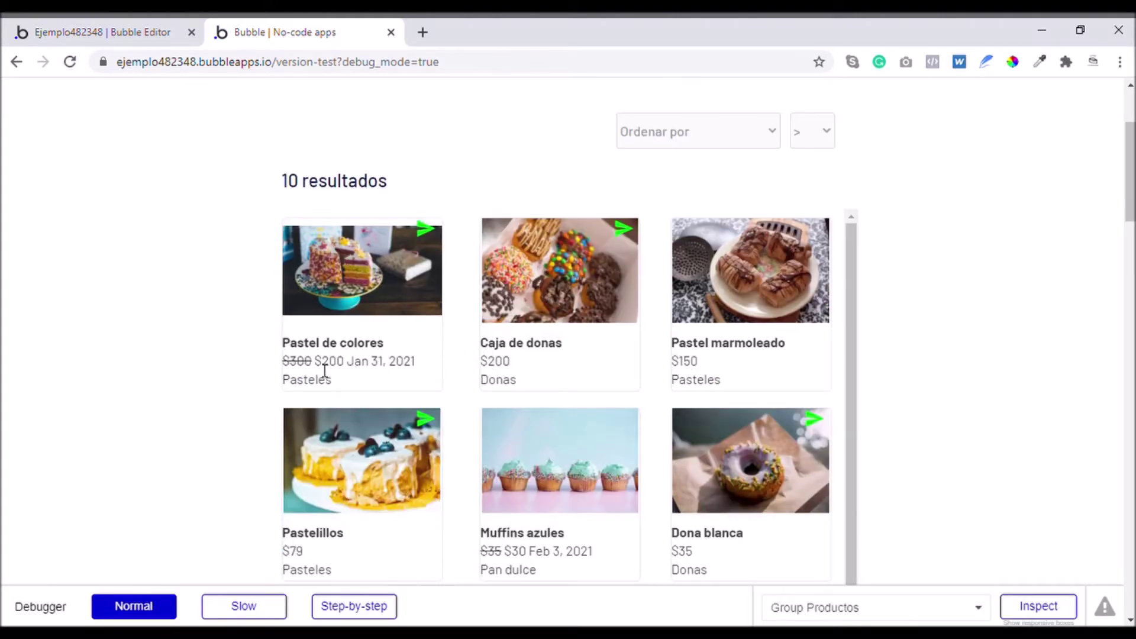
left_click_drag(311, 362, 279, 362)
left_click(482, 357)
scroll(553, 357, "down", 3)
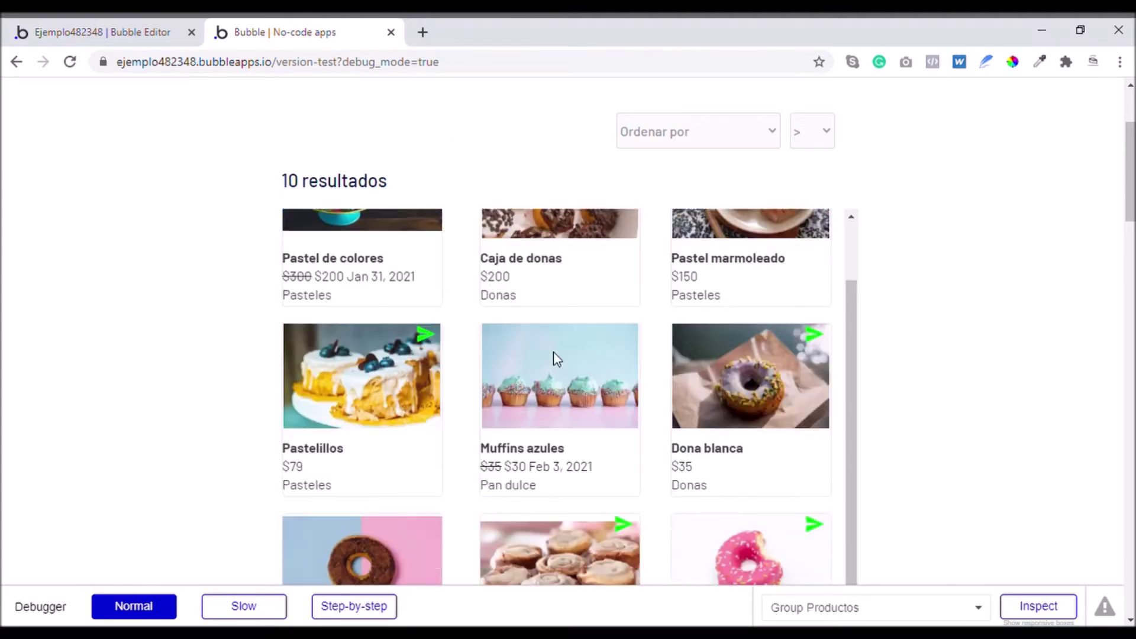
scroll(689, 388, "down", 1)
left_click_drag(692, 337, 668, 327)
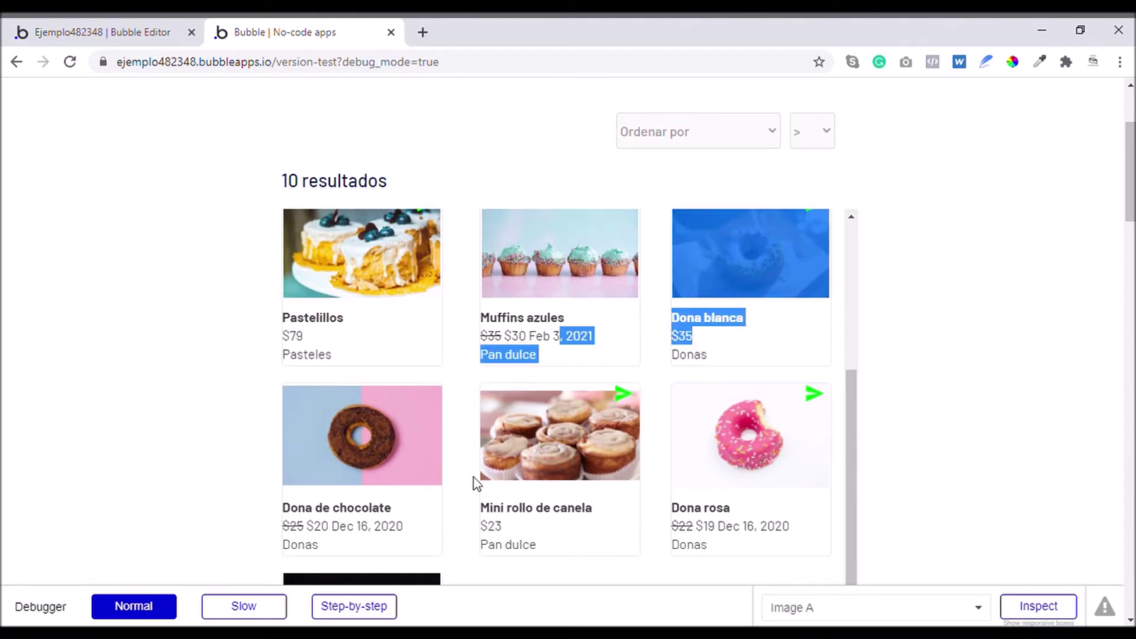
Step: Back in the editor, add a second sort field to the product search: Created Date with Descending "yes"
left_click(103, 33)
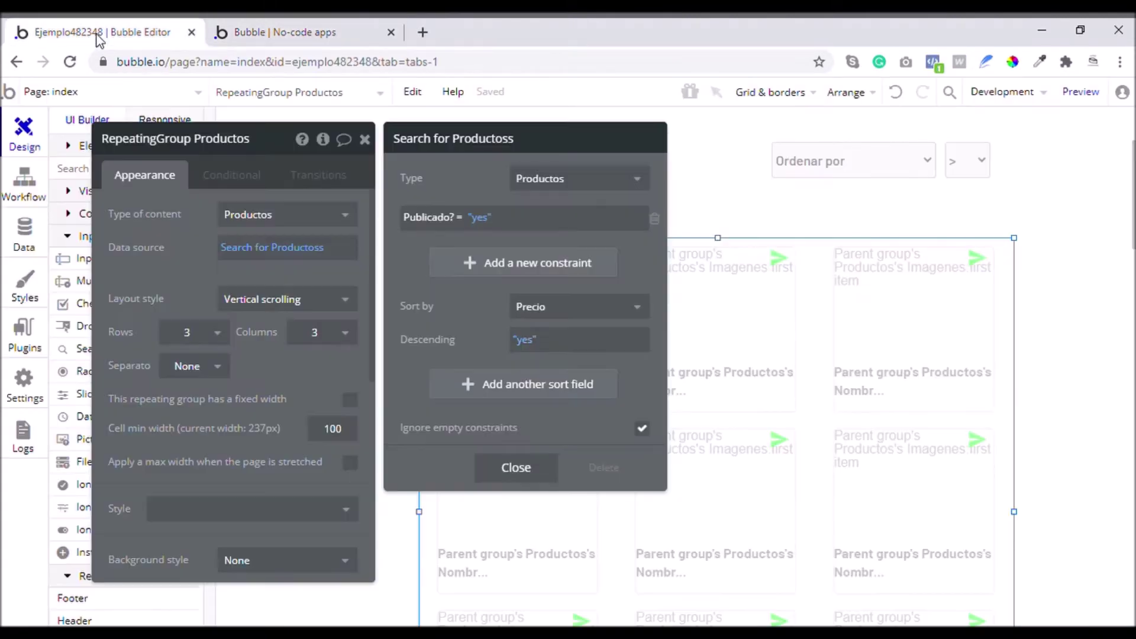
left_click(489, 386)
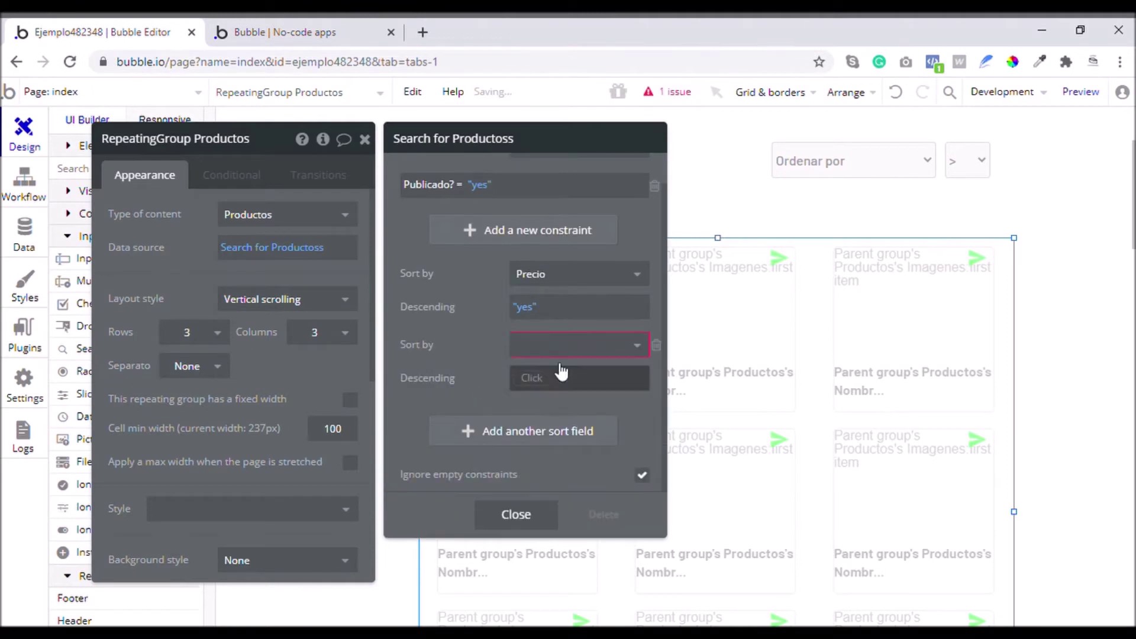
left_click(575, 354)
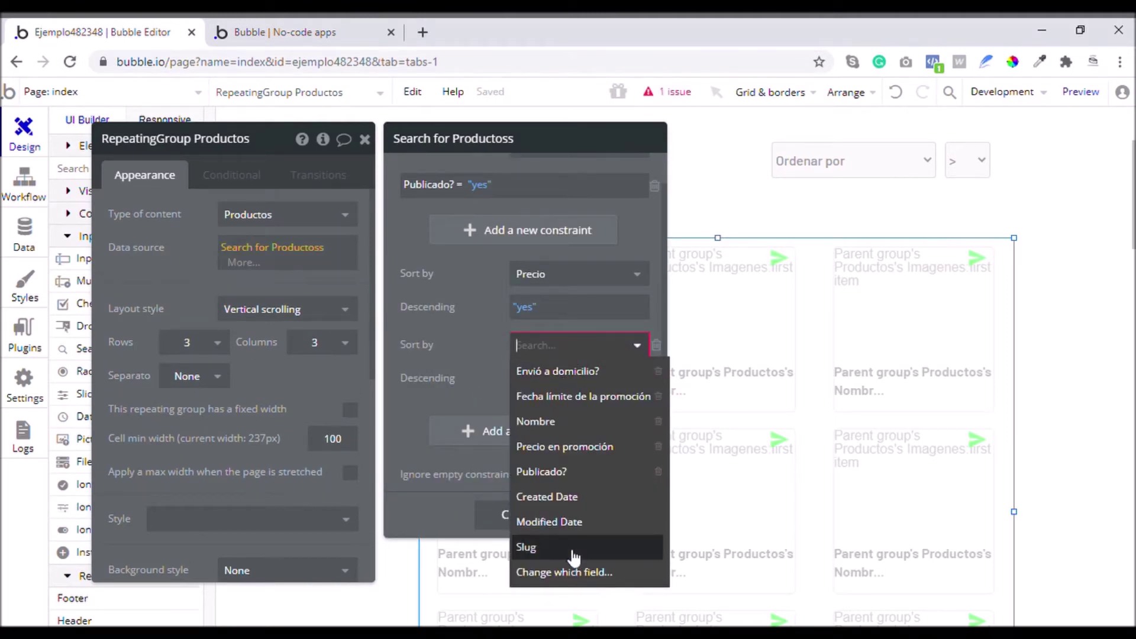
left_click(569, 501)
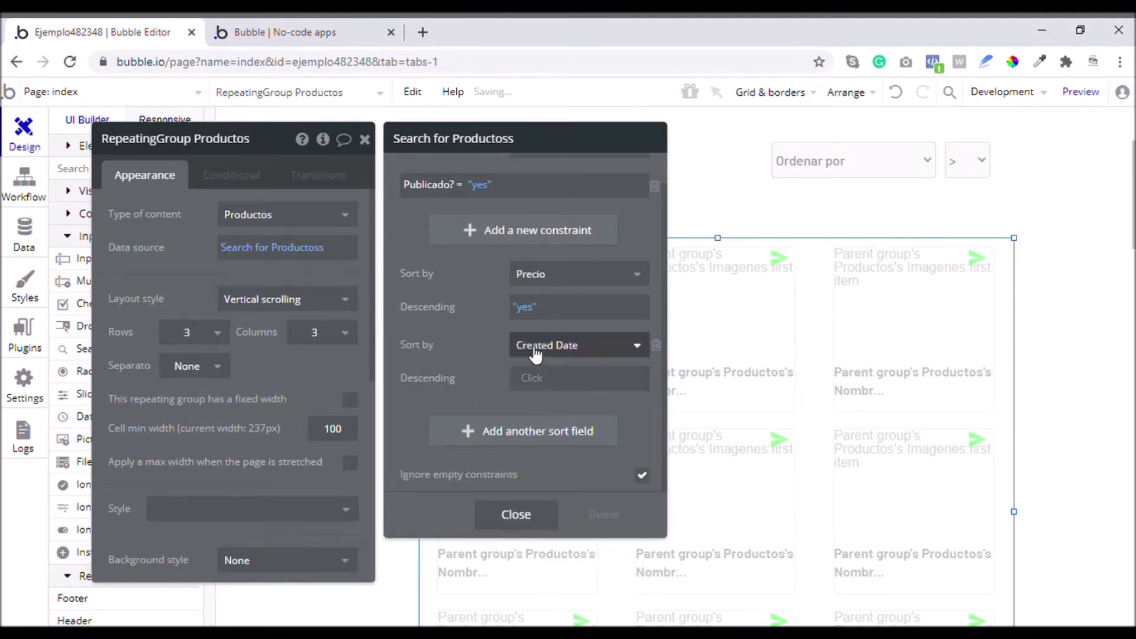
left_click(528, 378)
left_click(535, 425)
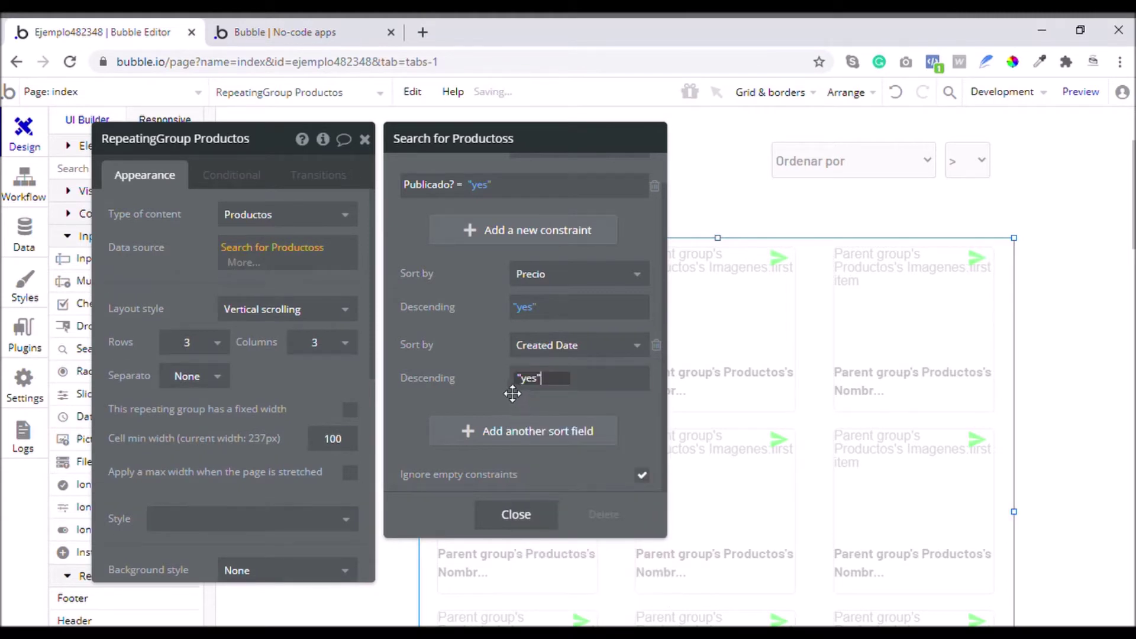
Step: Try adding a third sort field to the search, and remove the extra sort fields below Precio
left_click(519, 439)
left_click(555, 348)
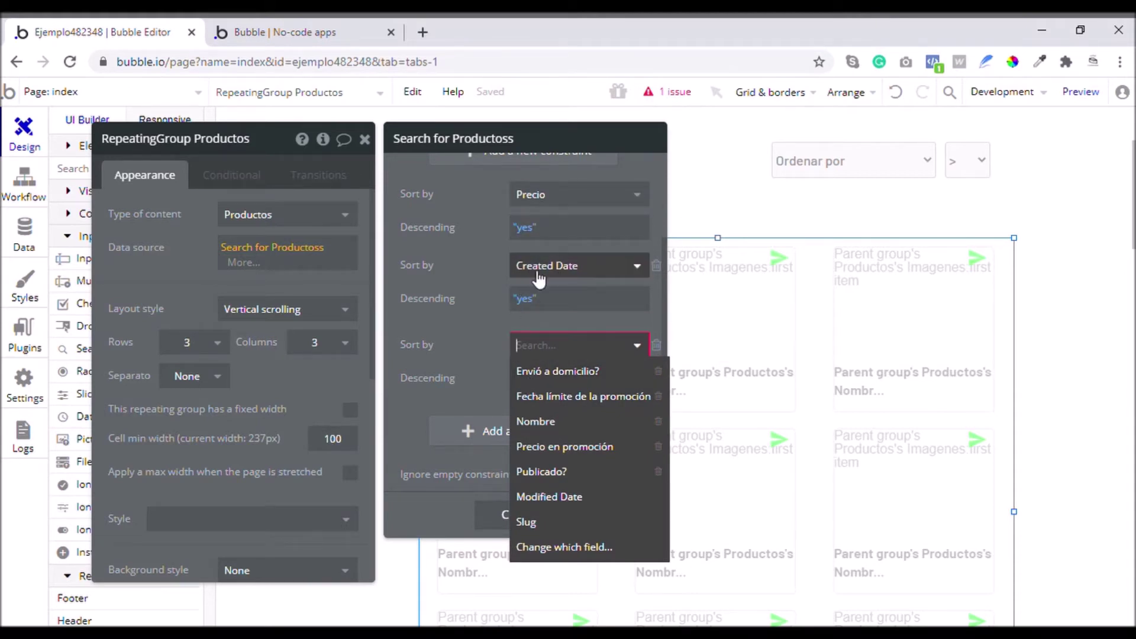
left_click(465, 375)
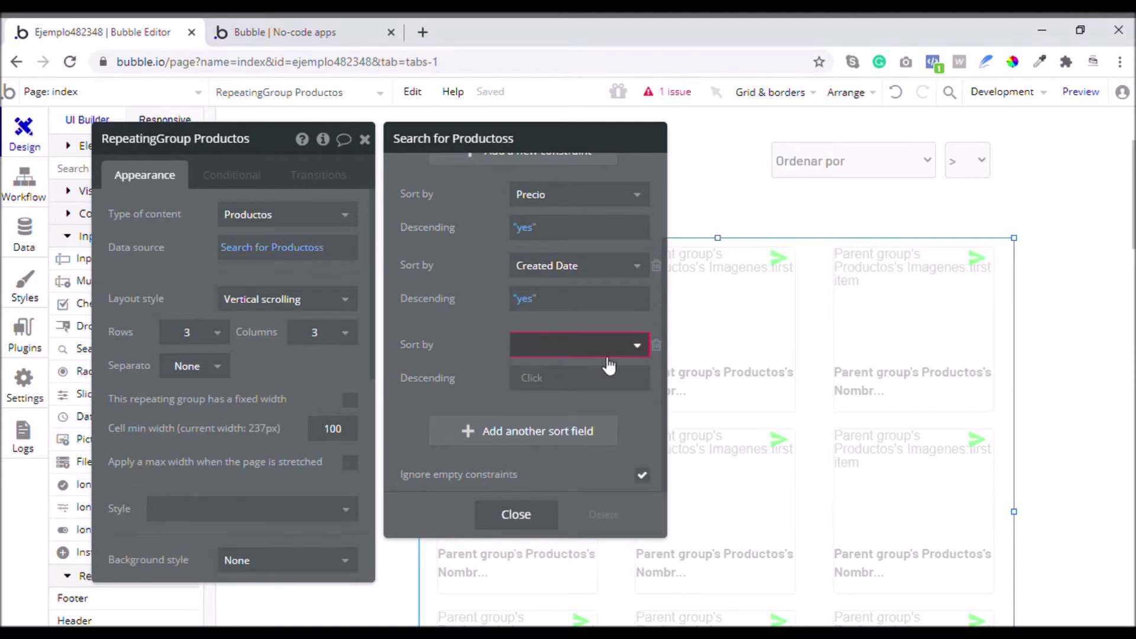
left_click(656, 346)
Step: Try Created Date as the product search's sort field and replace it with Envió a domicilio?
left_click(615, 308)
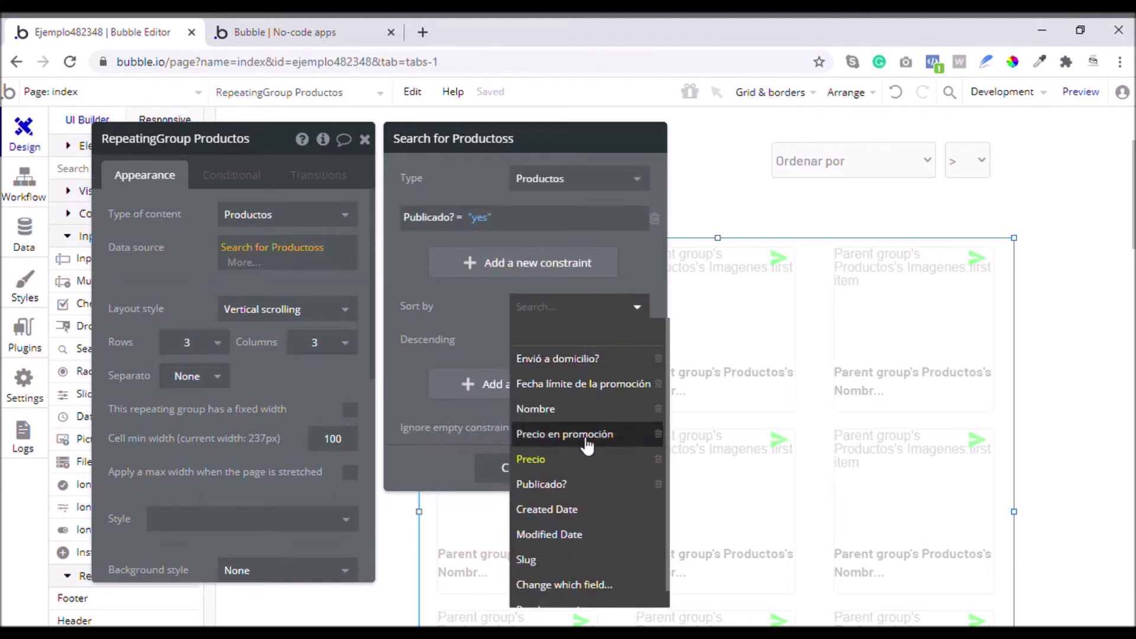
left_click(580, 509)
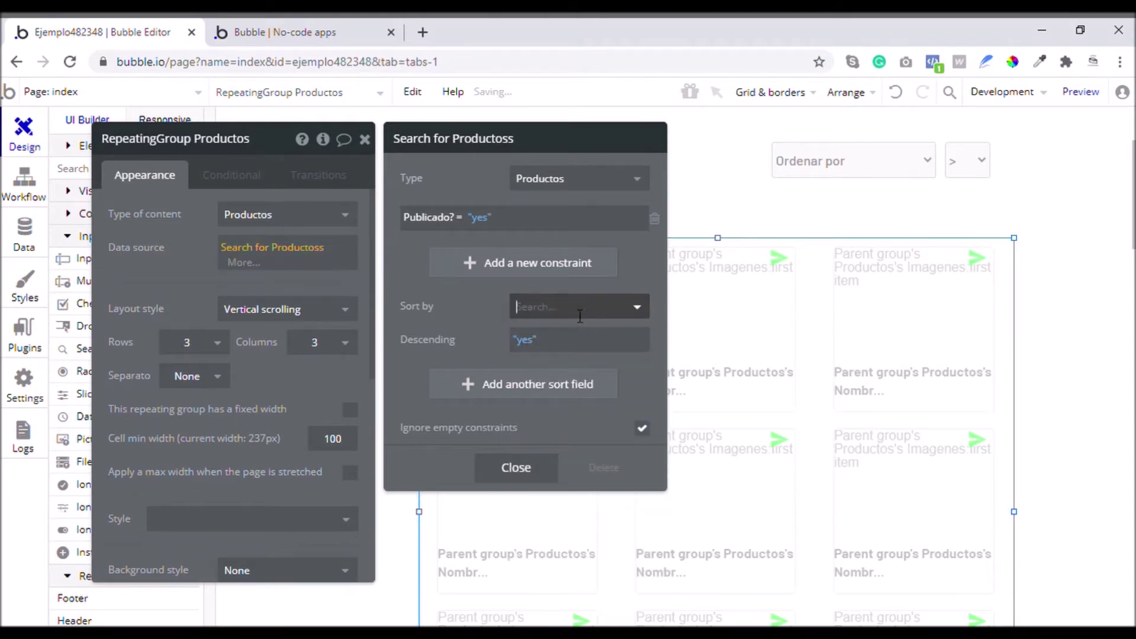
left_click(578, 309)
left_click(577, 359)
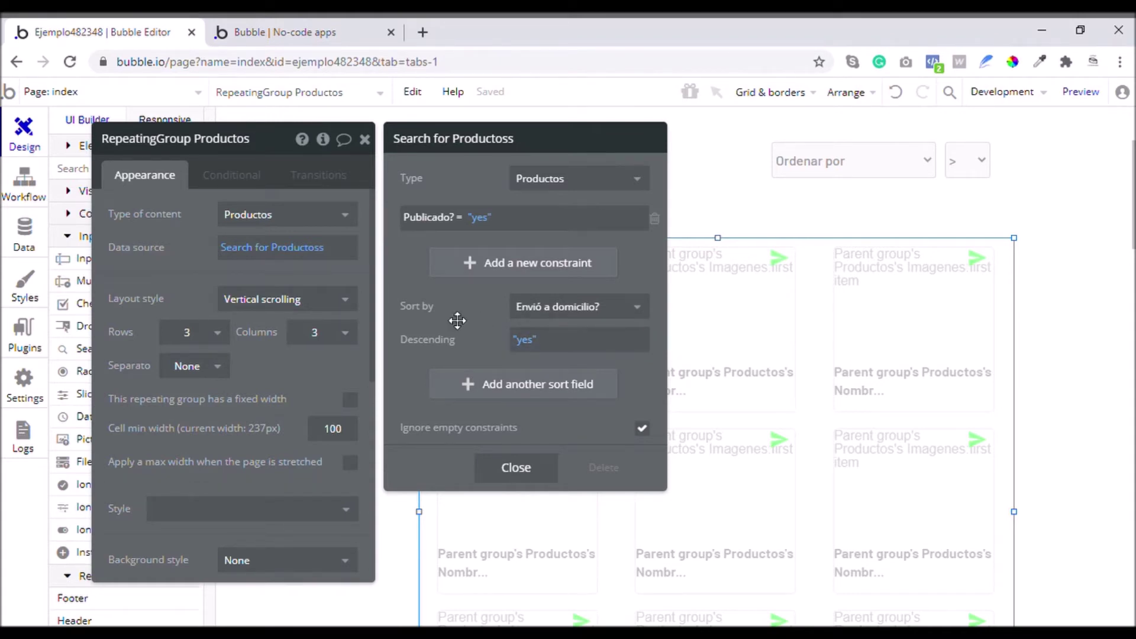
Step: Clear the sort field of the product search, leaving Sort by empty
left_click(537, 319)
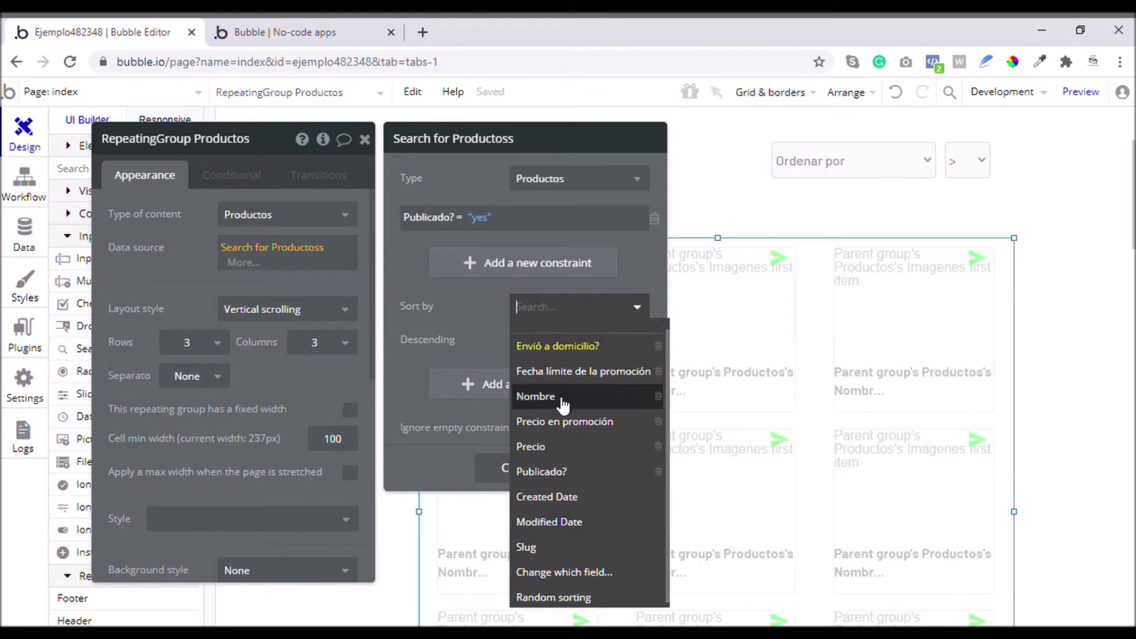
left_click(573, 349)
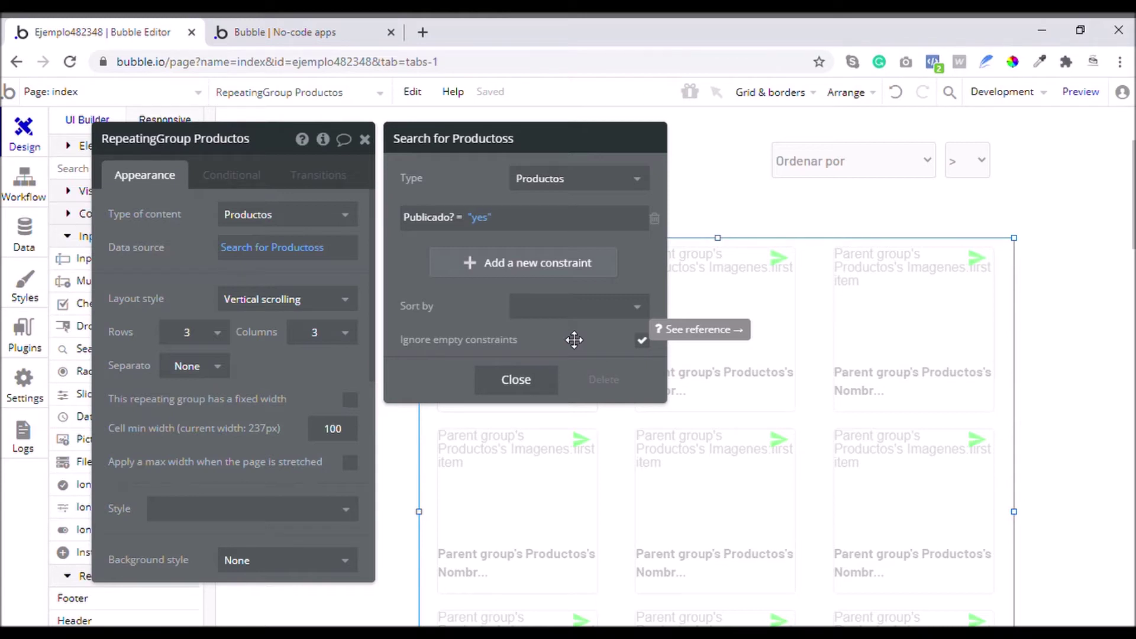
left_click(636, 307)
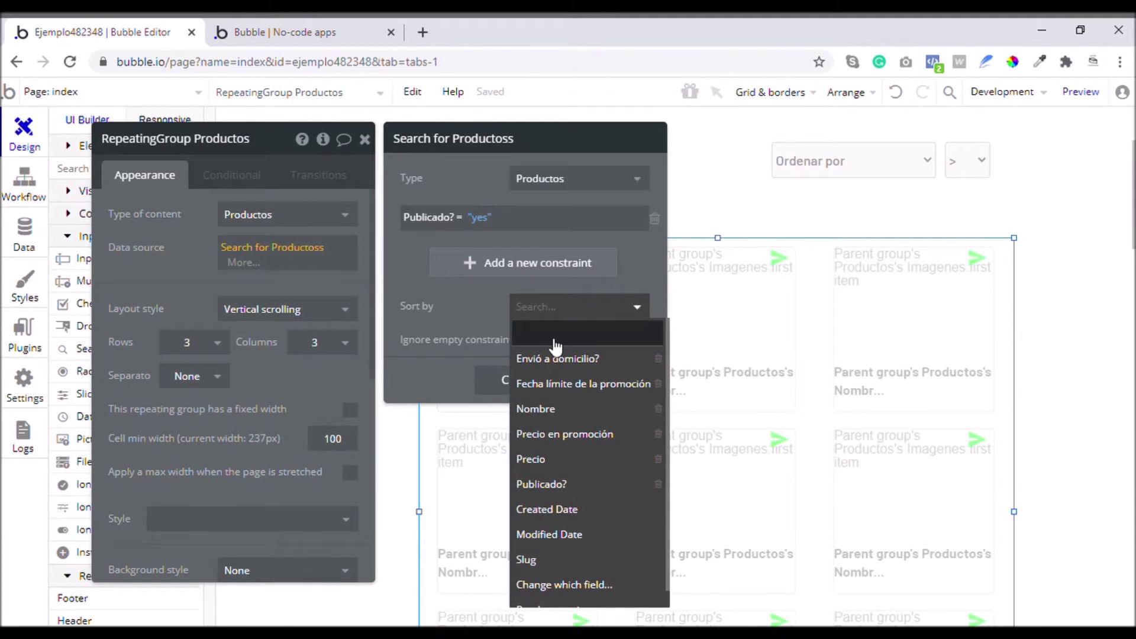
left_click(556, 343)
Step: Try sorting the product search by Created Date with Descending set to "no"
left_click(589, 307)
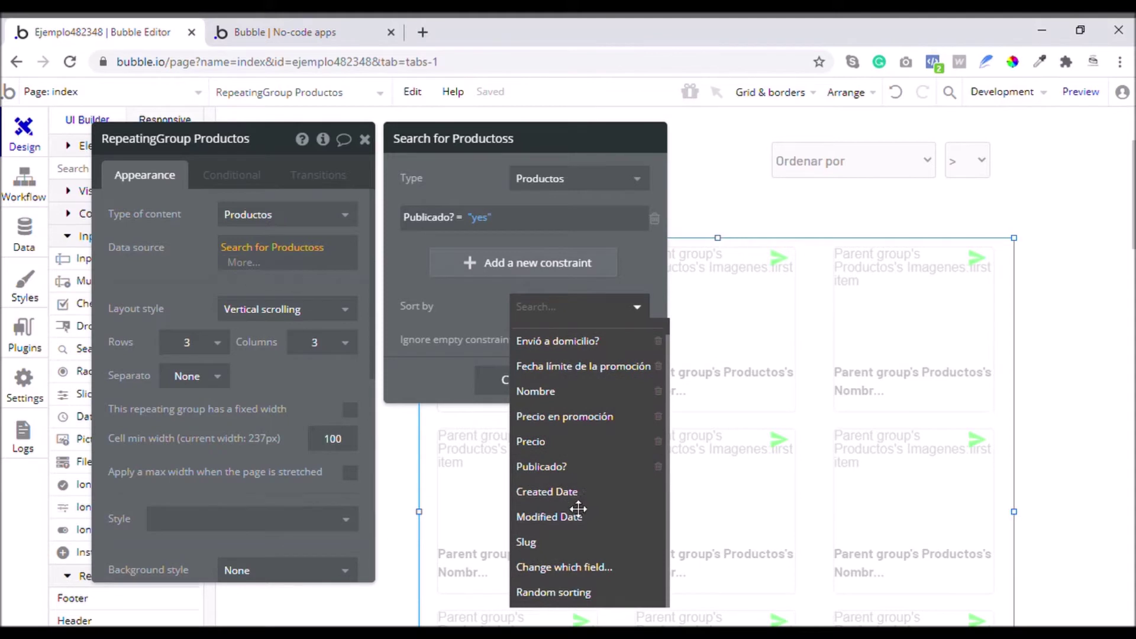
left_click(585, 499)
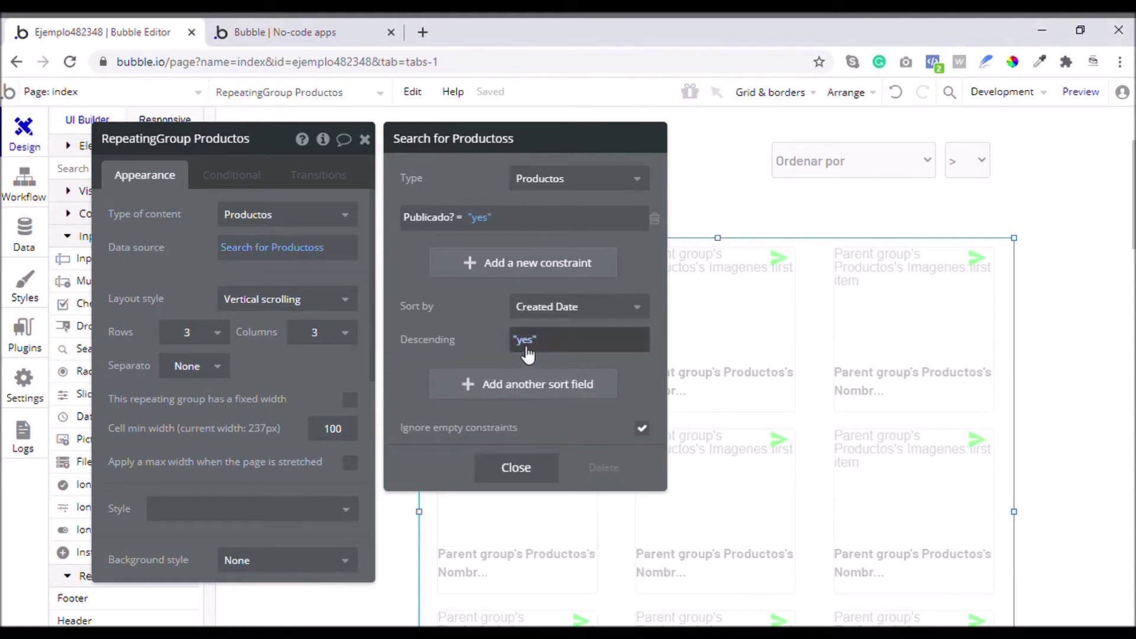
left_click(526, 339)
left_click(558, 407)
left_click(503, 347)
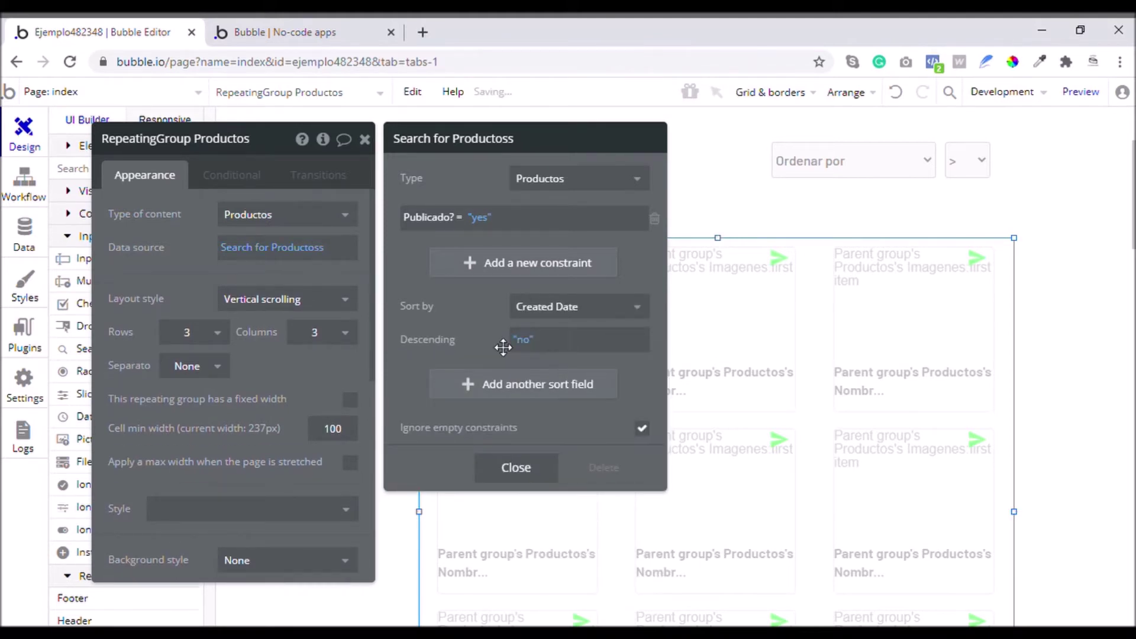
Step: Try Random sorting for the product search, and replace it with the Change which field... option
left_click(556, 311)
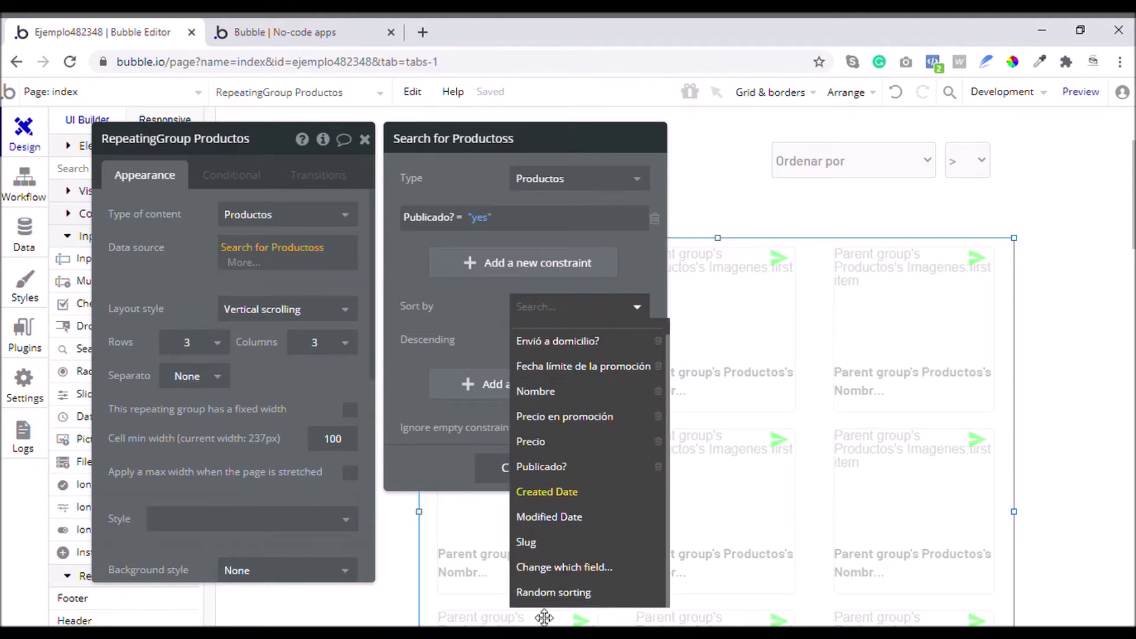
left_click(577, 592)
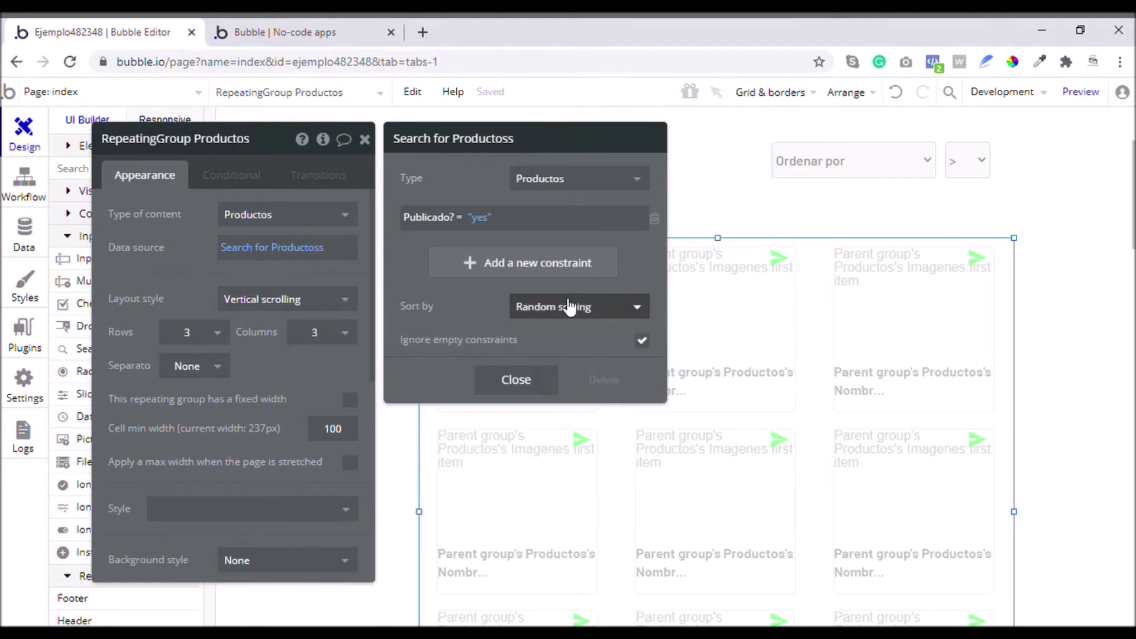
left_click(597, 320)
scroll(577, 385, "down", 1)
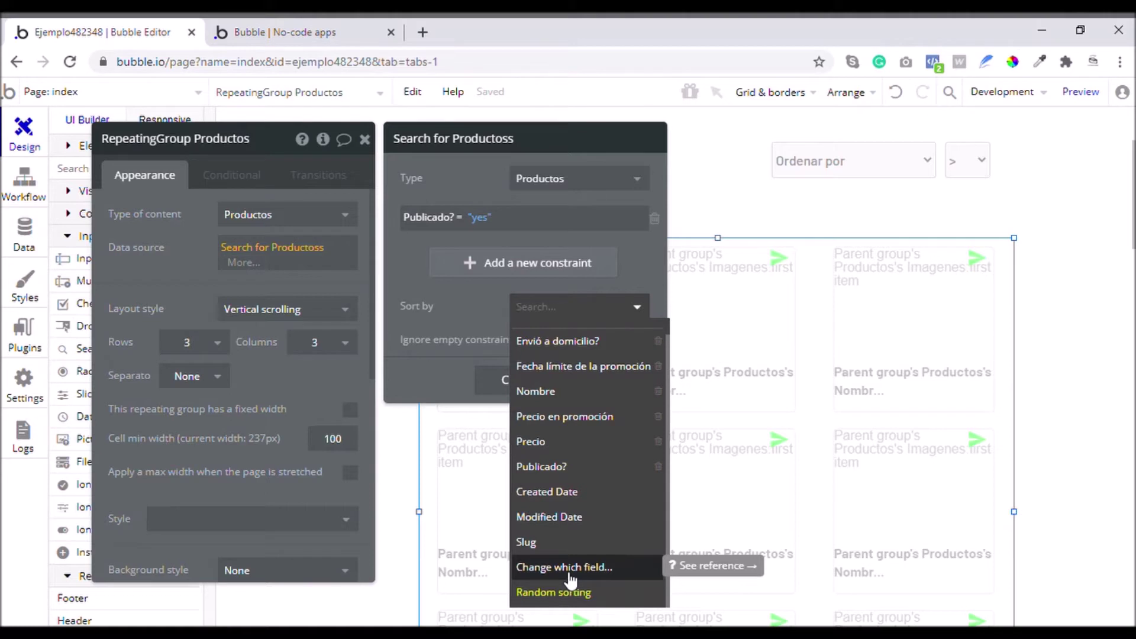
left_click(569, 570)
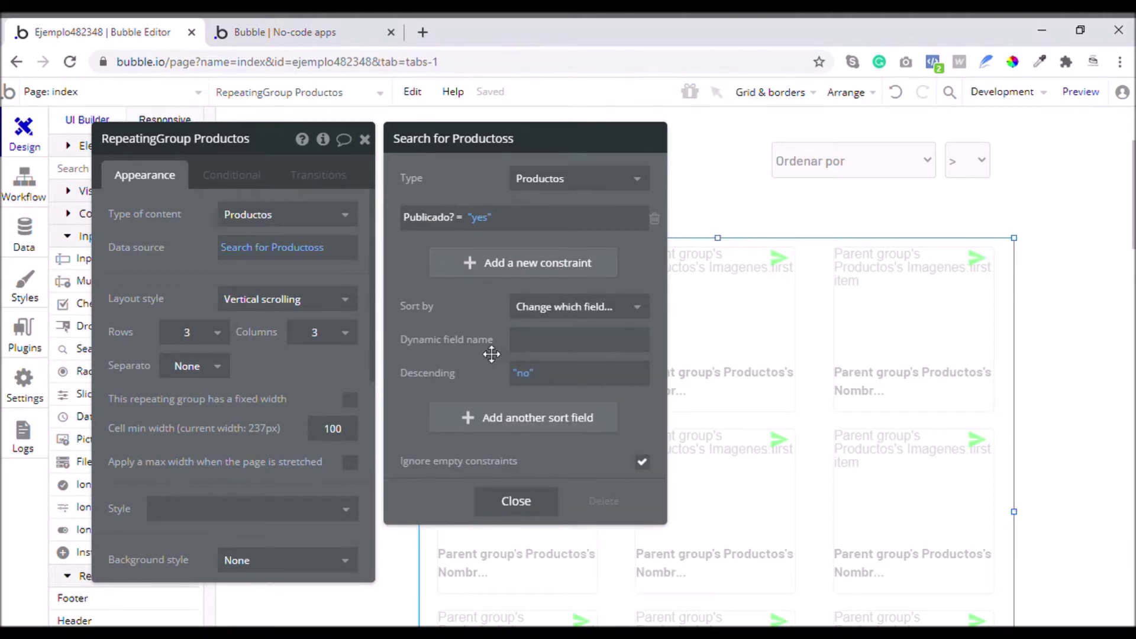
left_click(538, 347)
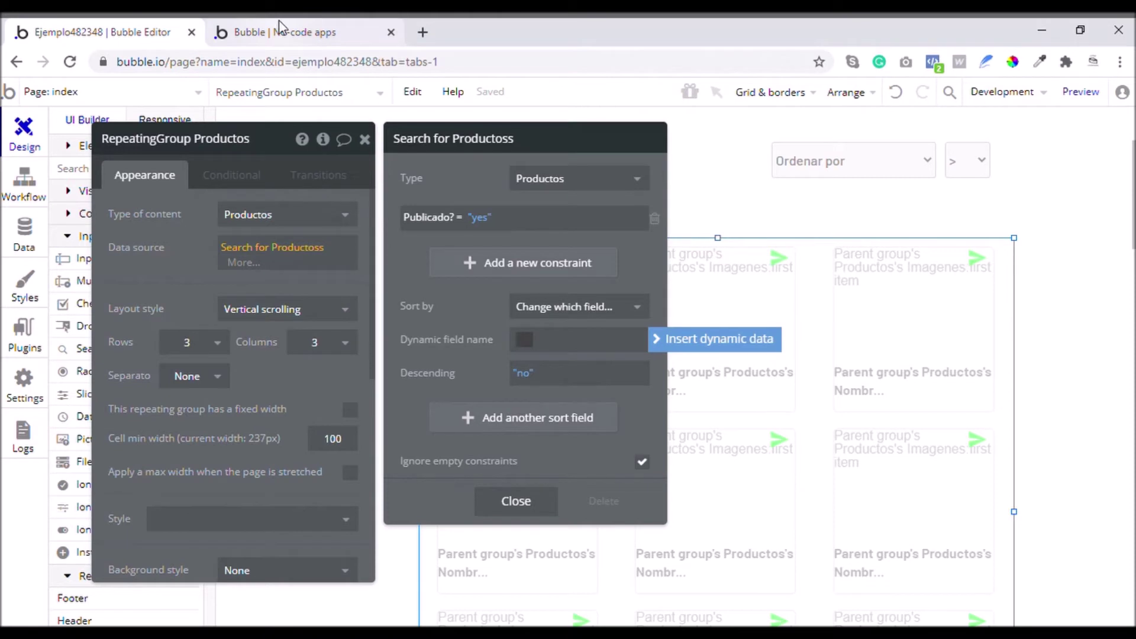
Step: Examine the choices and default values of the Ordenar por dropdown and the <> dropdown beside it
scroll(859, 327, "up", 3)
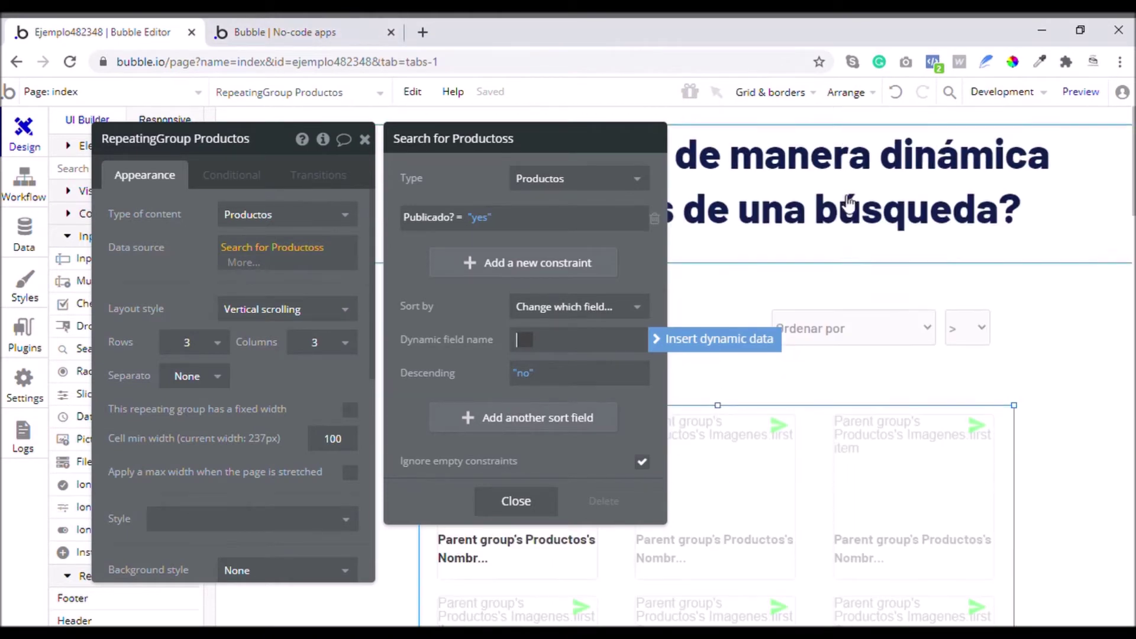
left_click(860, 327)
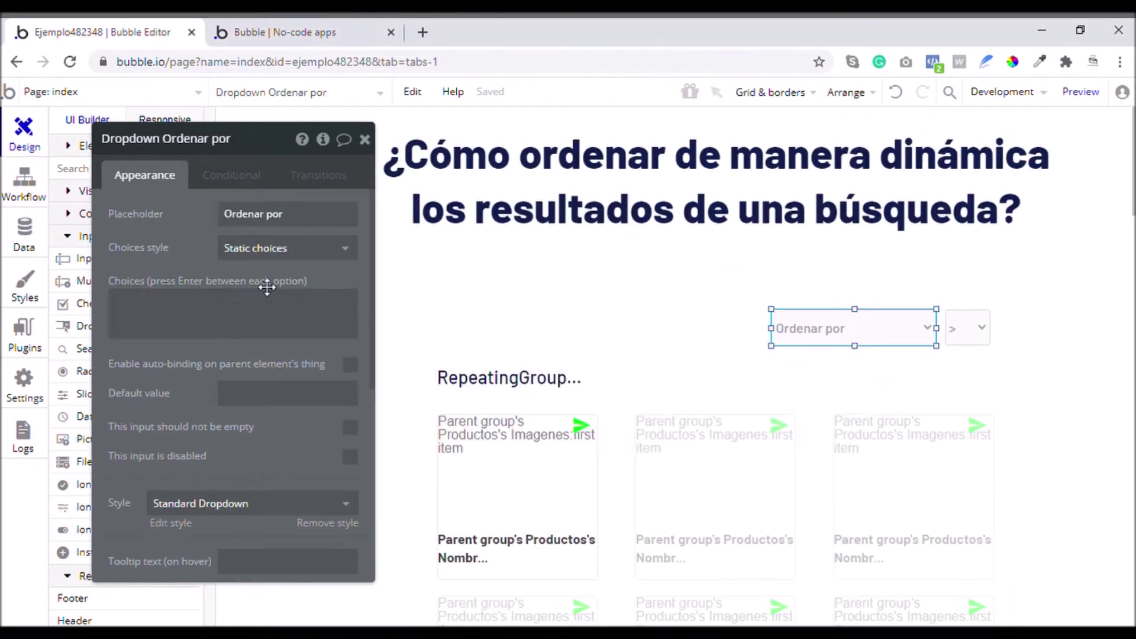
left_click(949, 336)
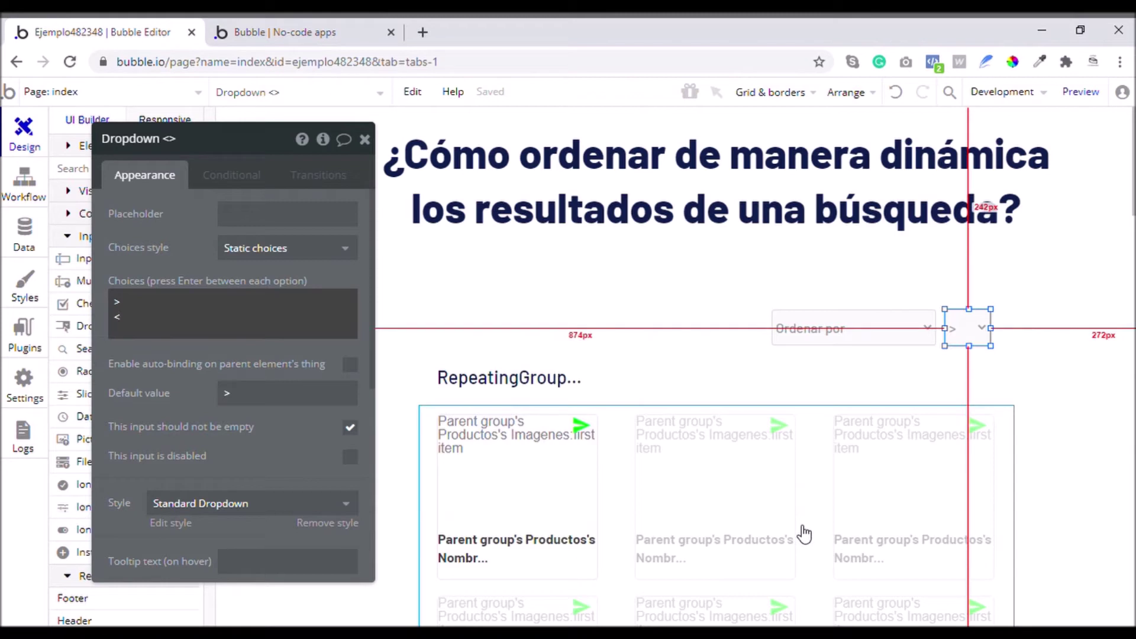
left_click(708, 510)
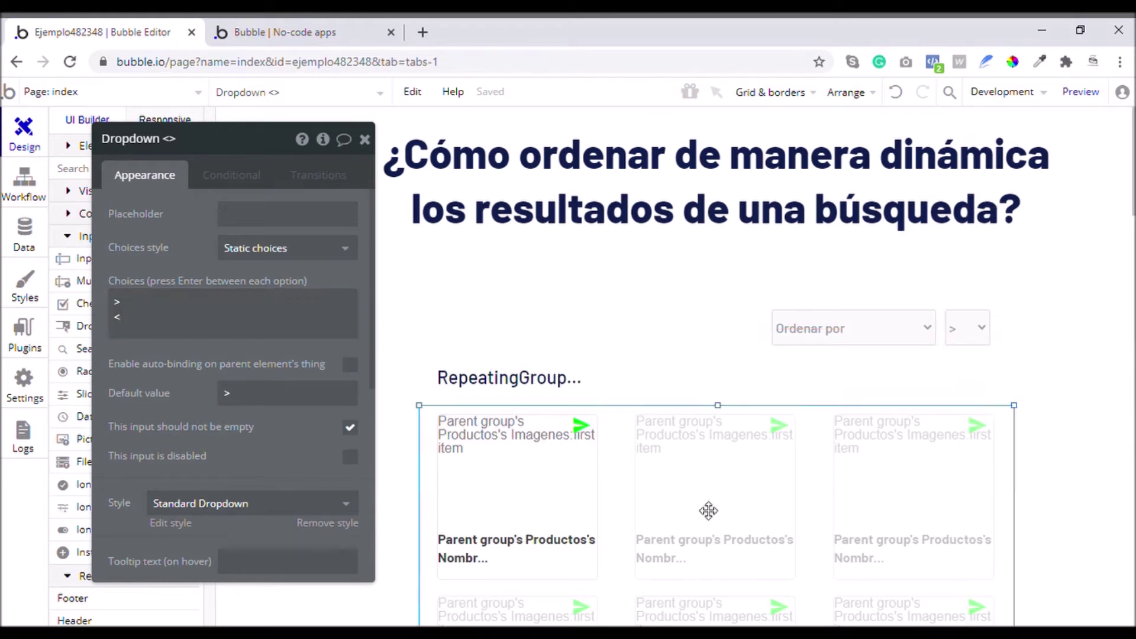
left_click(855, 327)
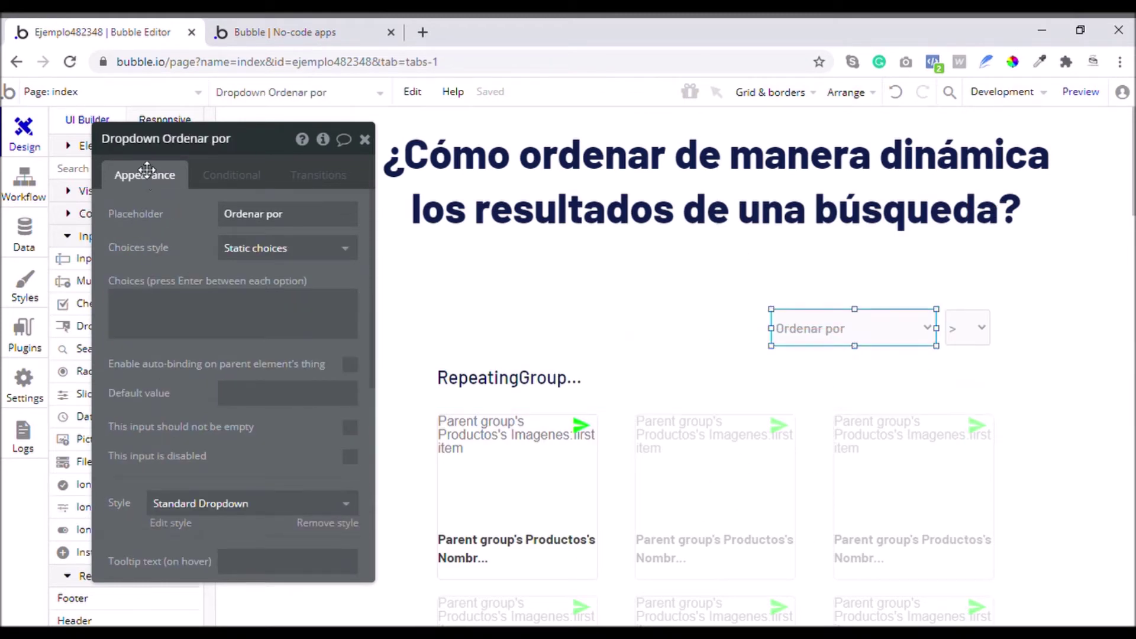
left_click(959, 333)
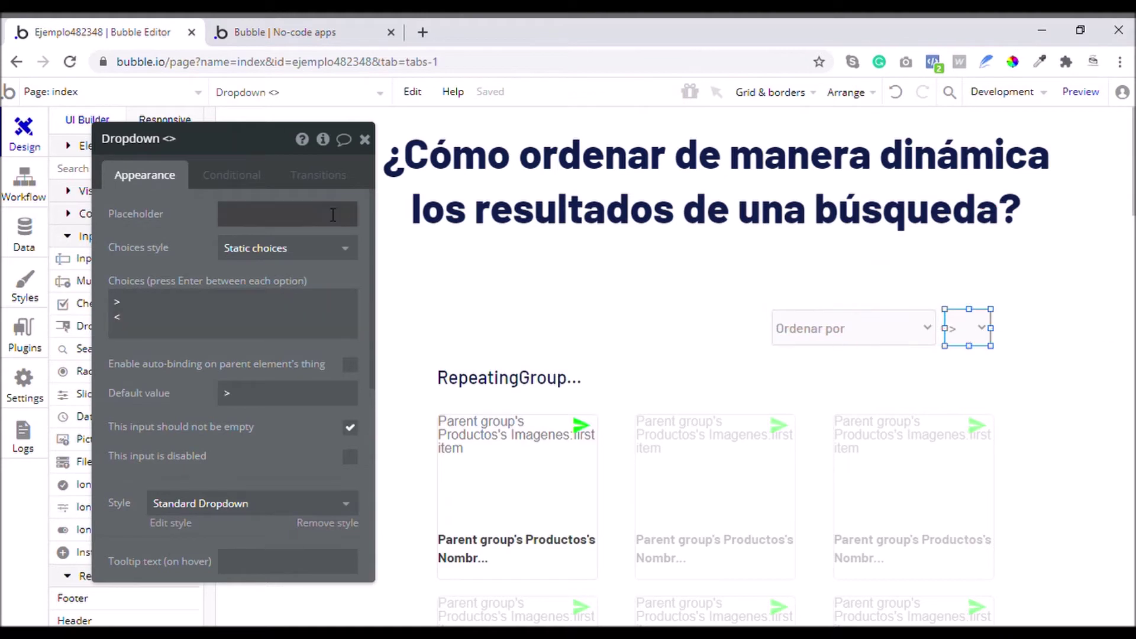
Step: In the RepeatingGroup Productos search, set the dynamic sort field name to Dropdown Ordenar por's value
left_click(549, 482)
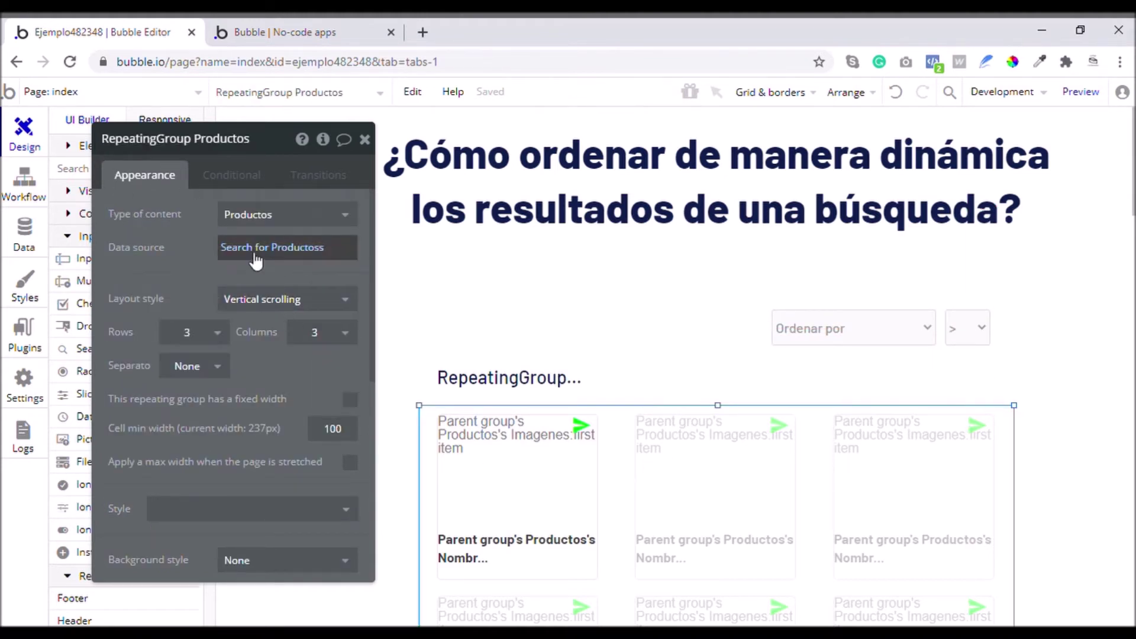
left_click(267, 249)
left_click(538, 349)
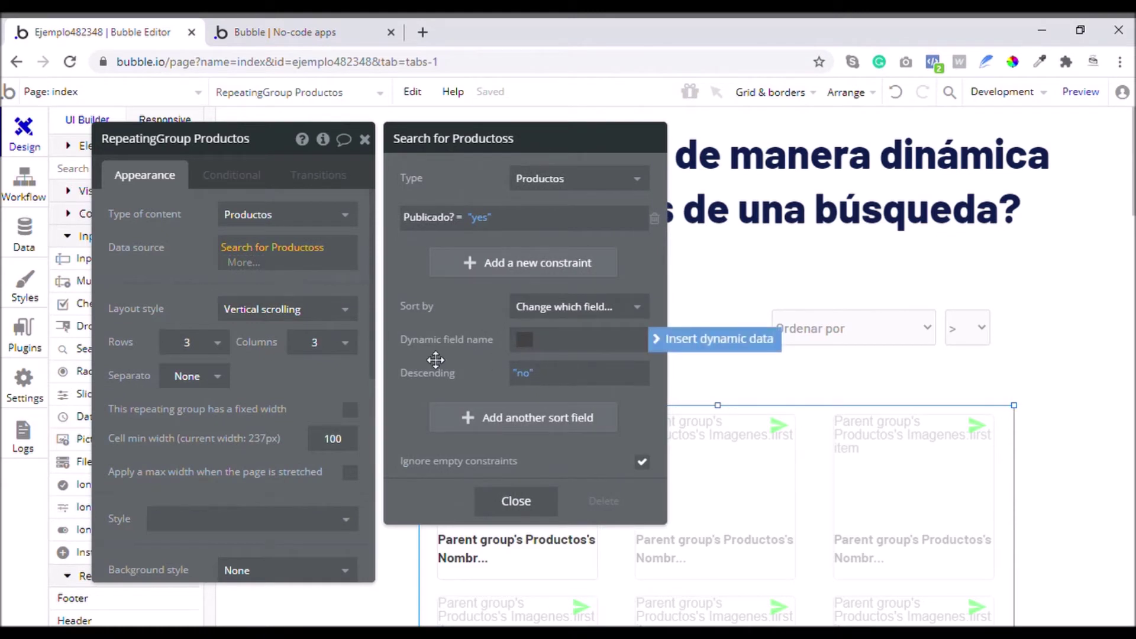
left_click(694, 345)
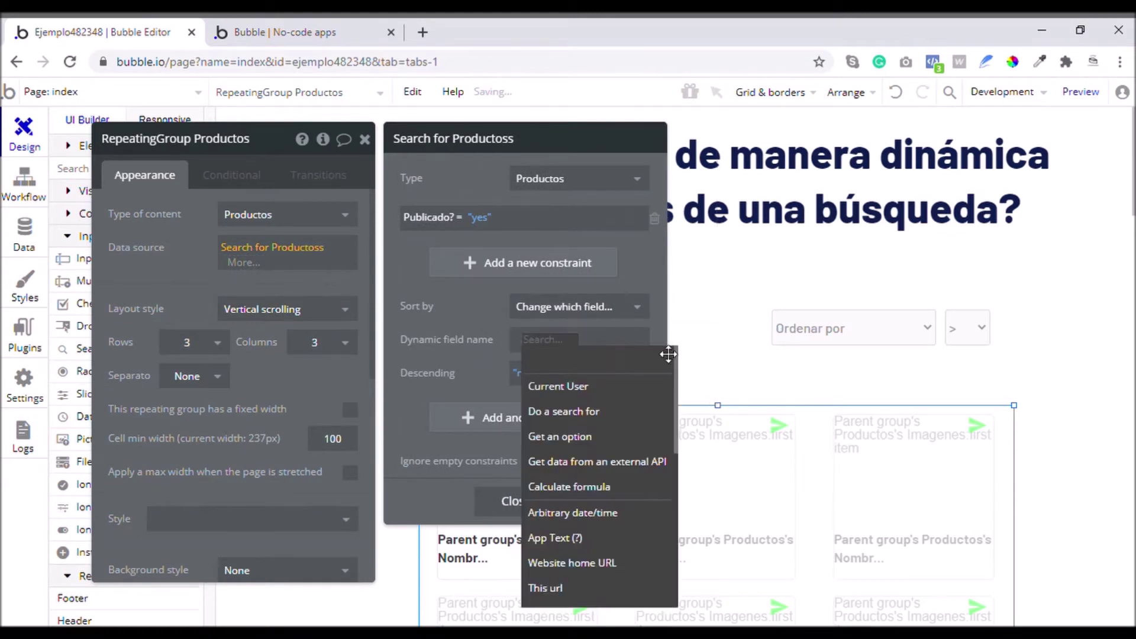
scroll(609, 426, "down", 5)
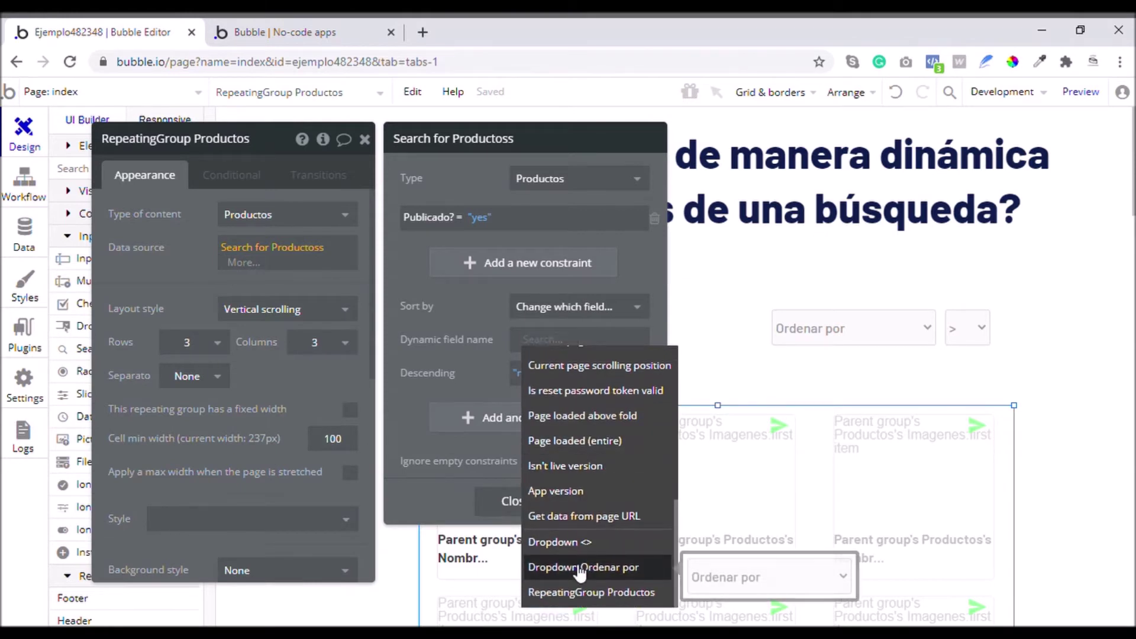
left_click(580, 568)
left_click(560, 376)
left_click(461, 382)
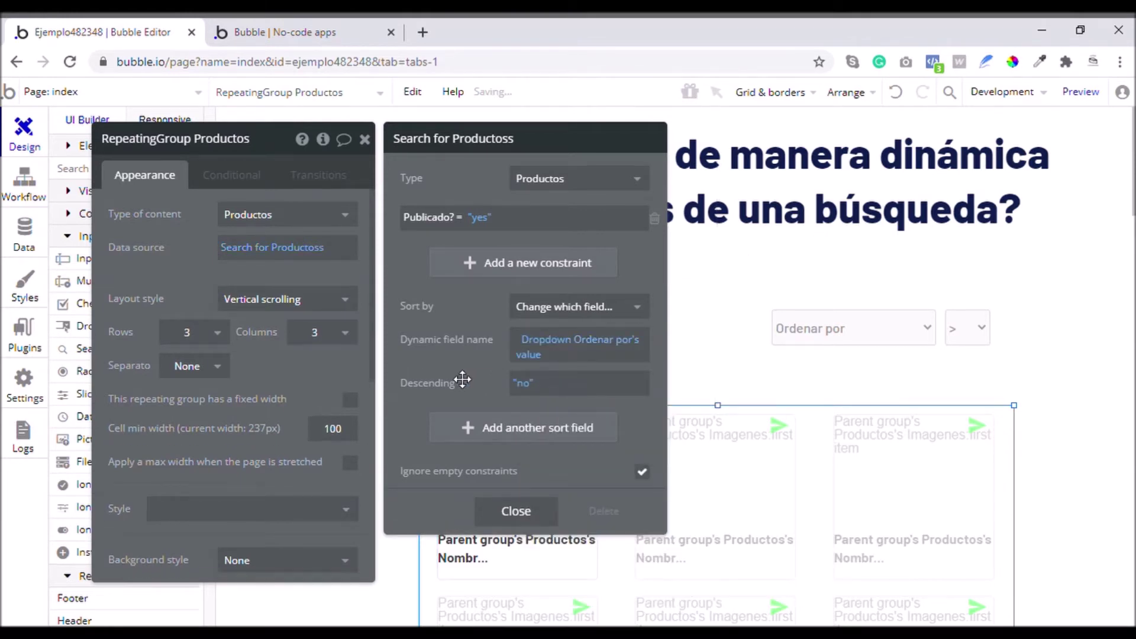
Step: Set the search's Descending condition to the dynamic expression Dropdown <>'s value is ">"
left_click(526, 389)
scroll(568, 473, "down", 4)
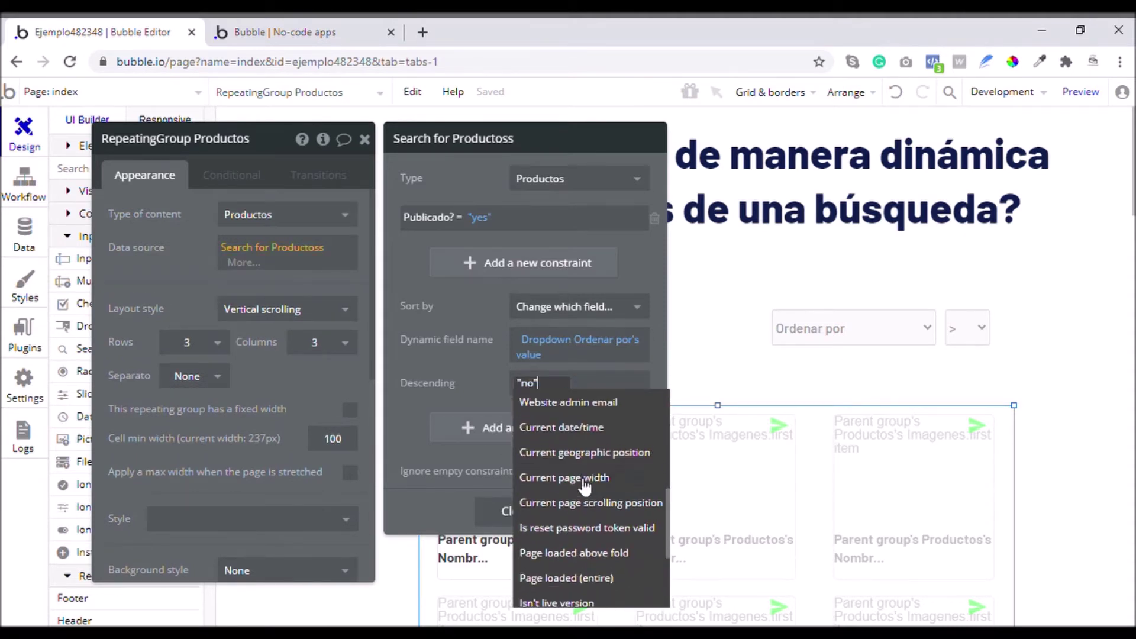
scroll(595, 495, "down", 3)
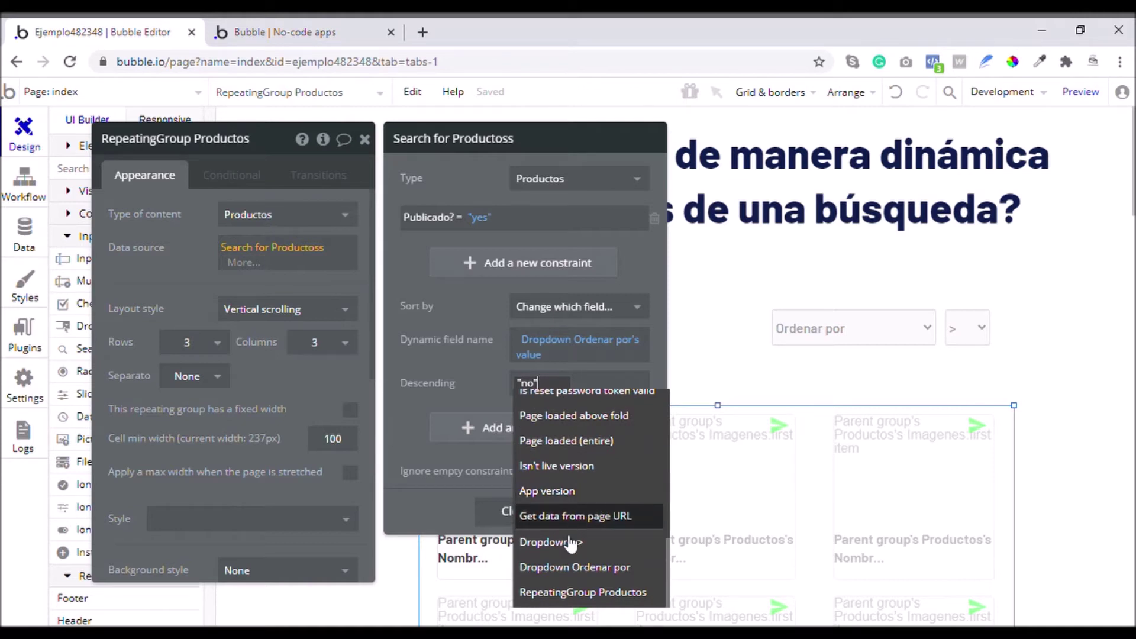
left_click(562, 555)
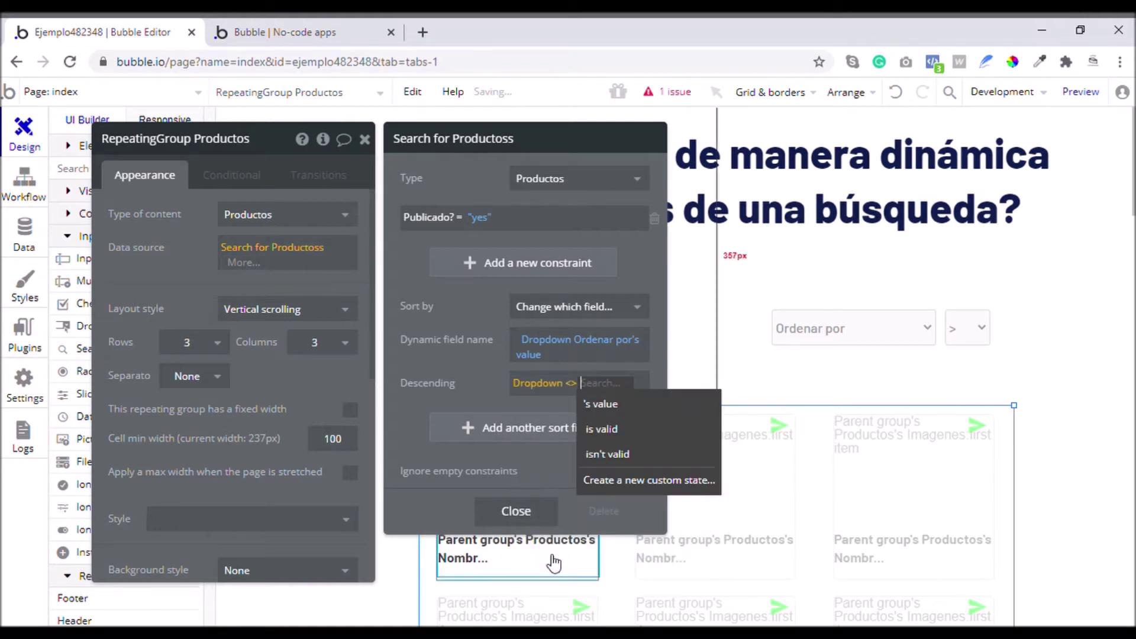
left_click(610, 405)
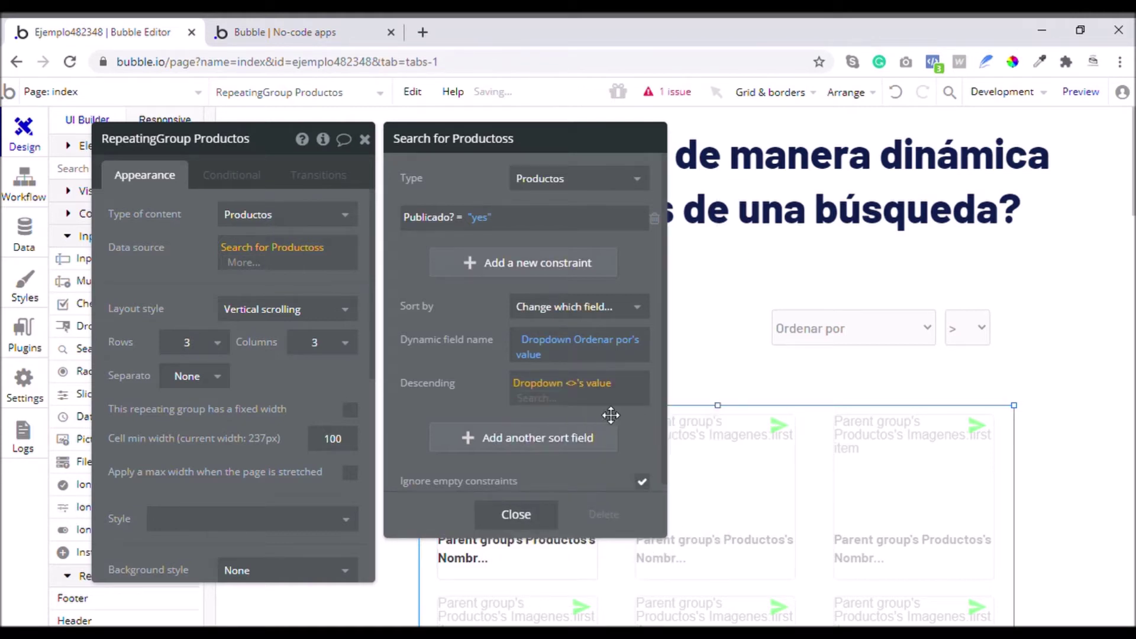
left_click(503, 400)
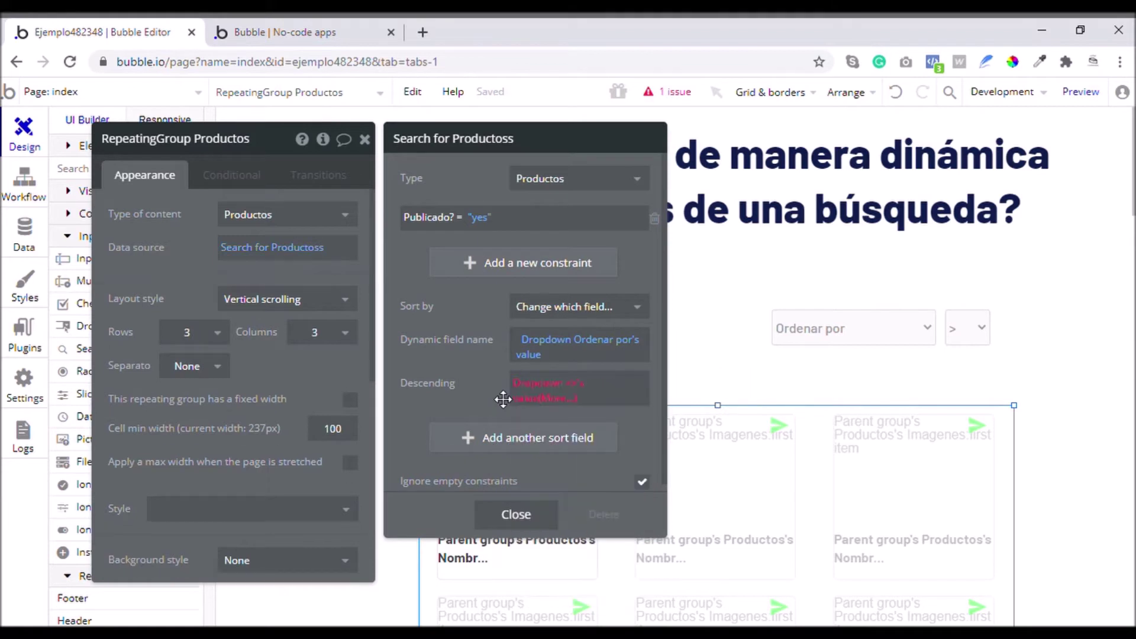
left_click(554, 407)
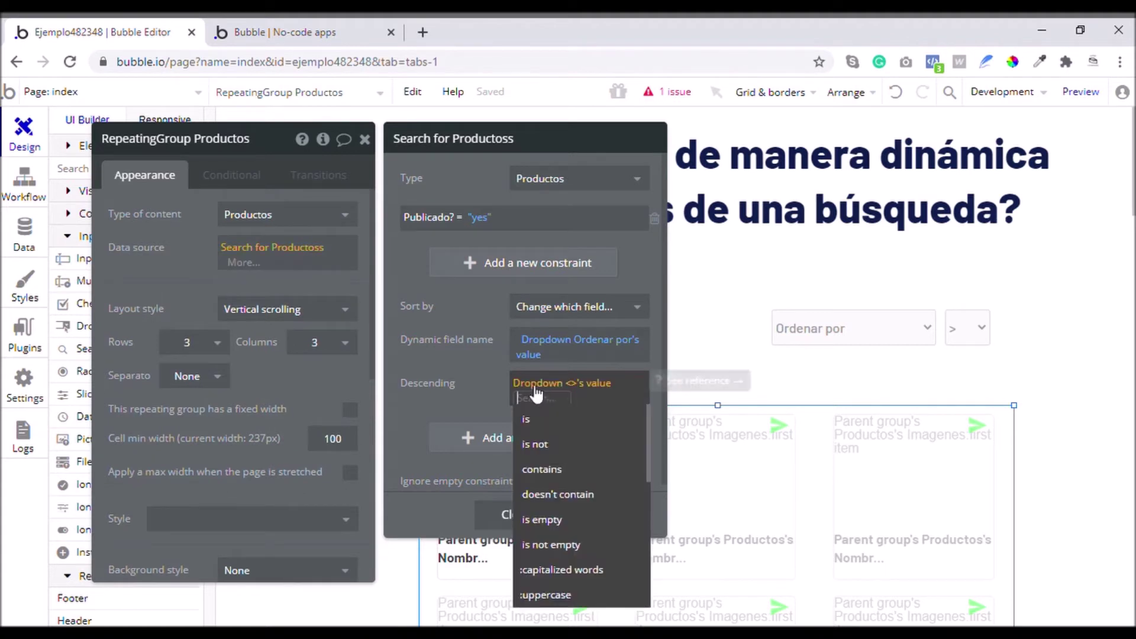
left_click(564, 418)
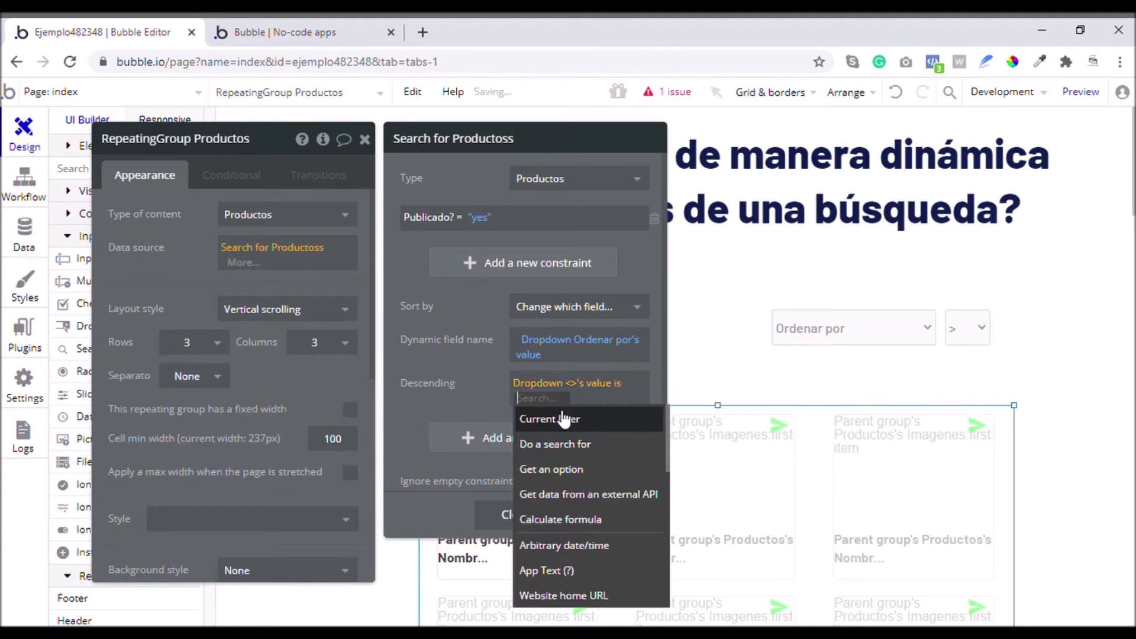
type("<")
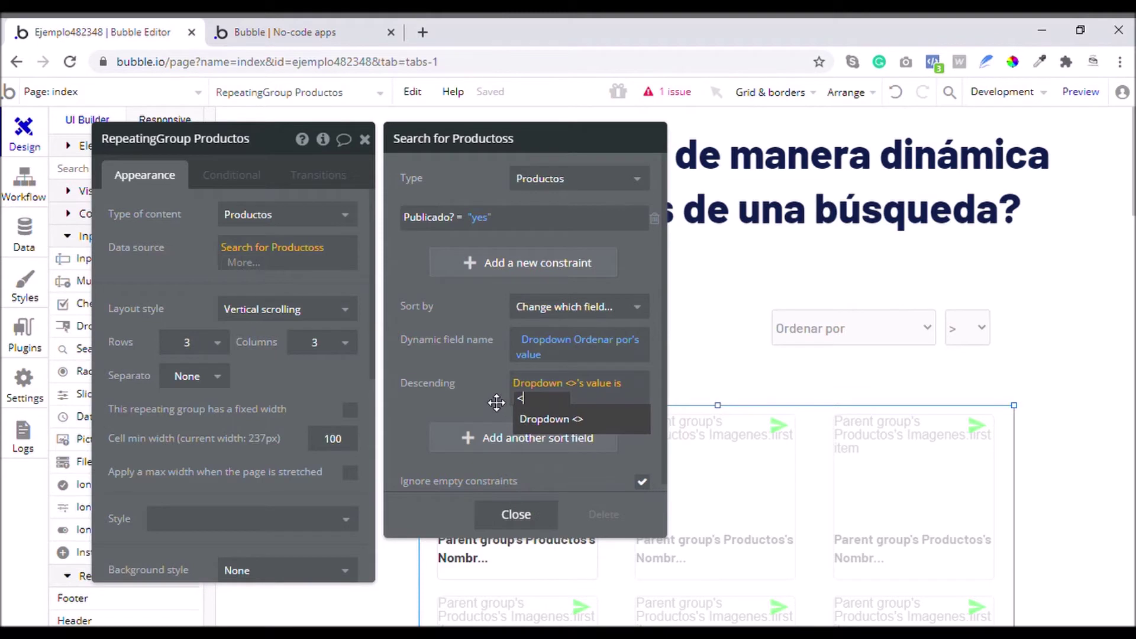
key("BackSpace")
type(">")
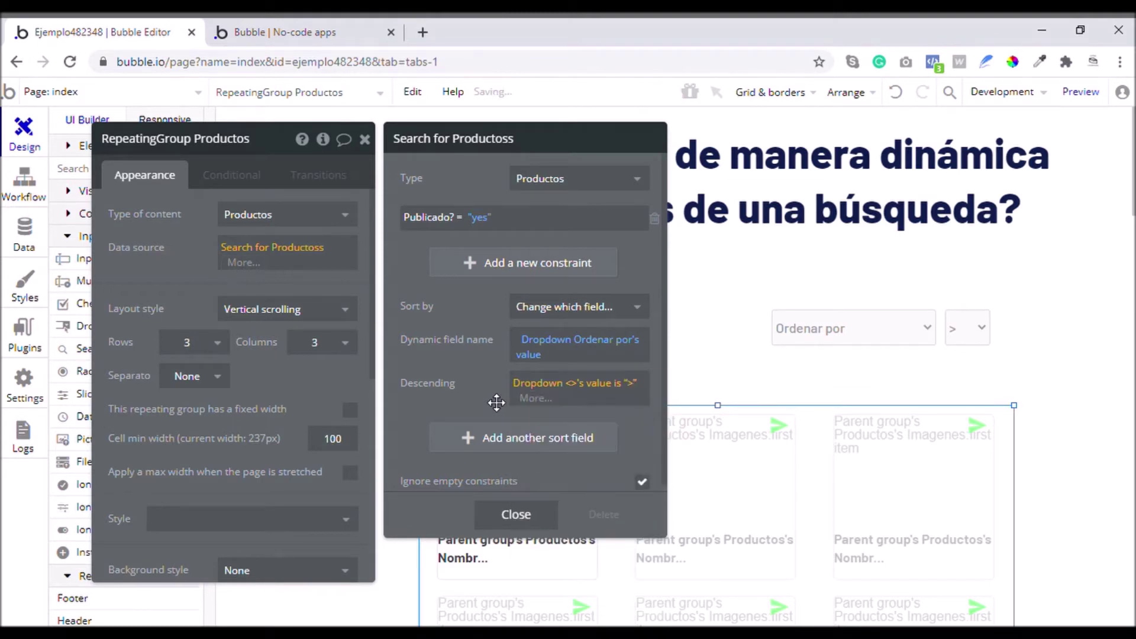
left_click(497, 403)
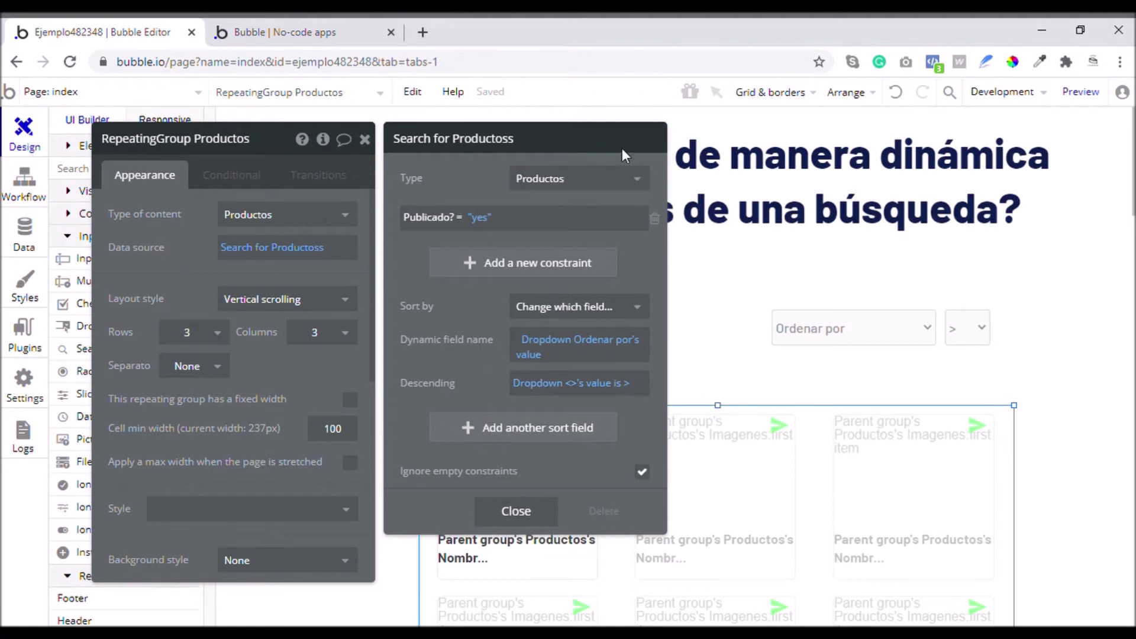
Step: Reload the page preview and test the direction dropdown by switching it to < and back to >
left_click(244, 29)
left_click(66, 64)
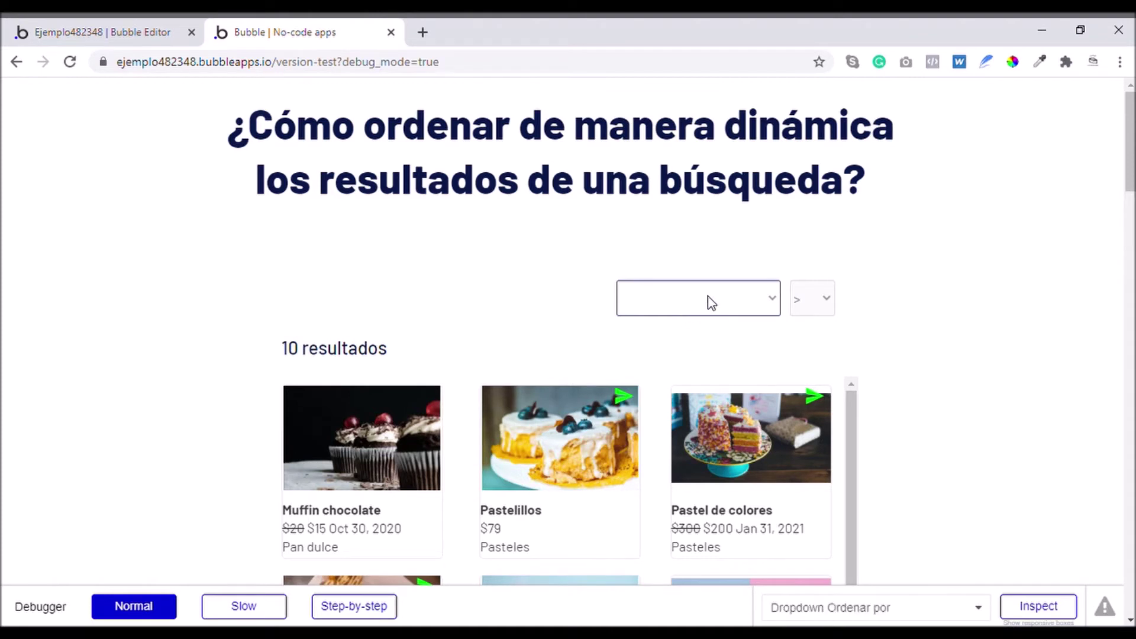
left_click(802, 303)
left_click(811, 360)
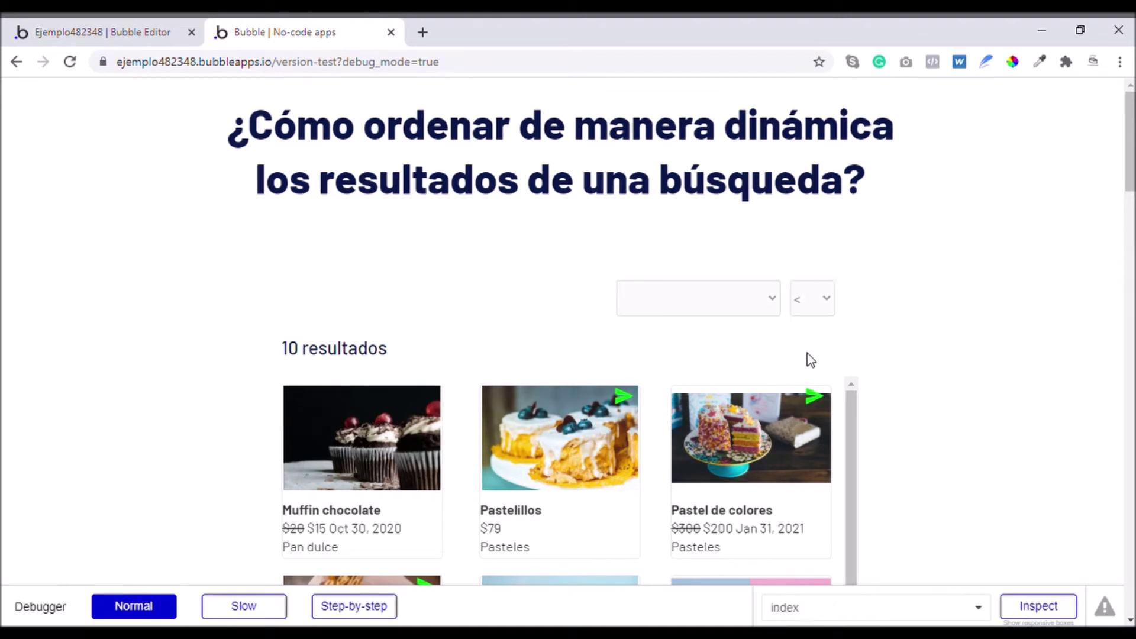
left_click(815, 302)
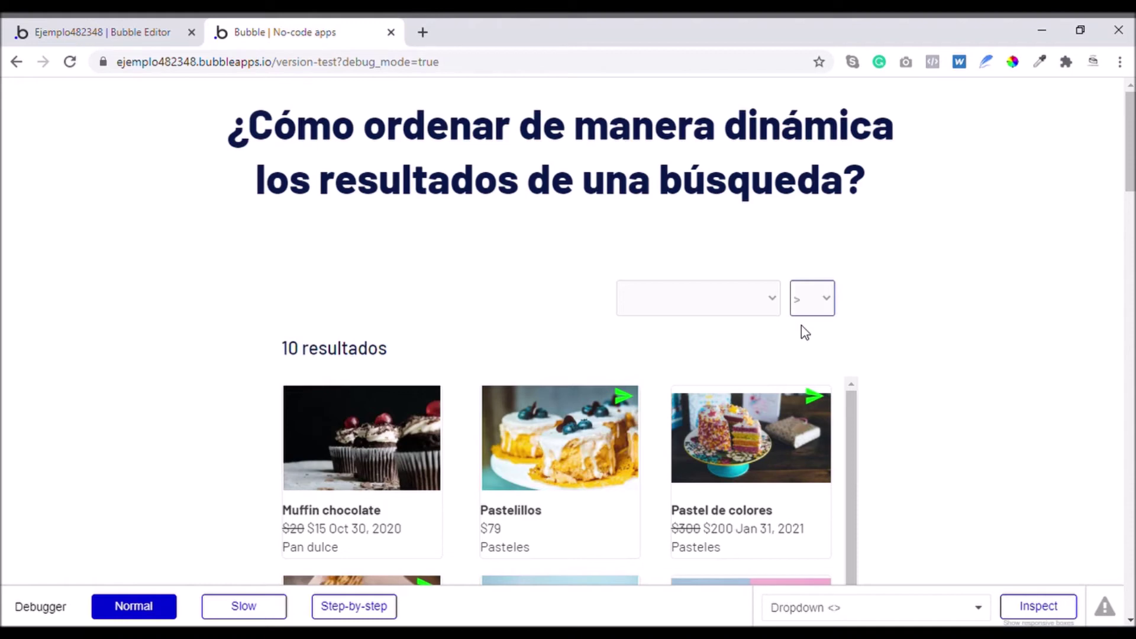
Step: Give Dropdown Ordenar por the static choices Precio, Cantidad and Por lo que queramos, each on its own line
left_click(693, 313)
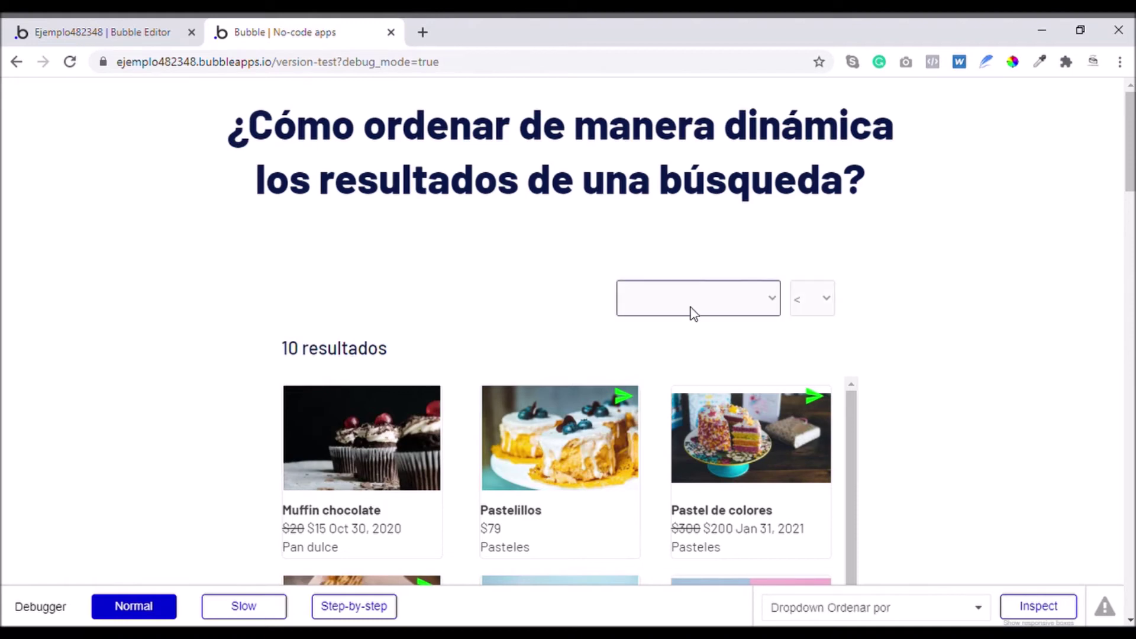
key("ctrl+Page_Up")
left_click(822, 341)
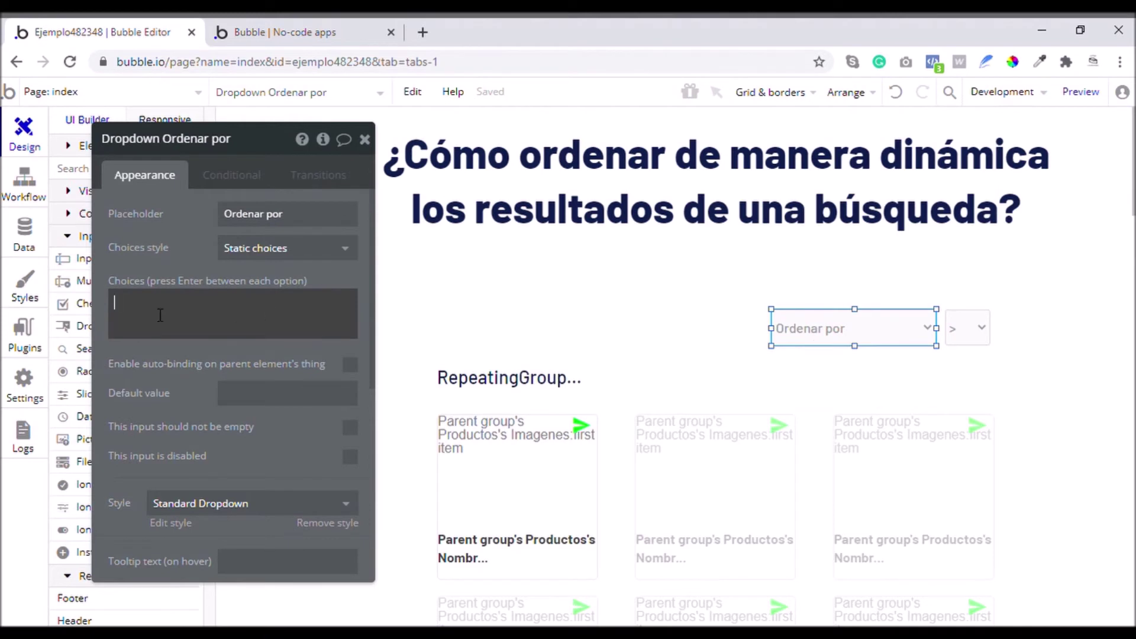
type("Precio")
key("Return")
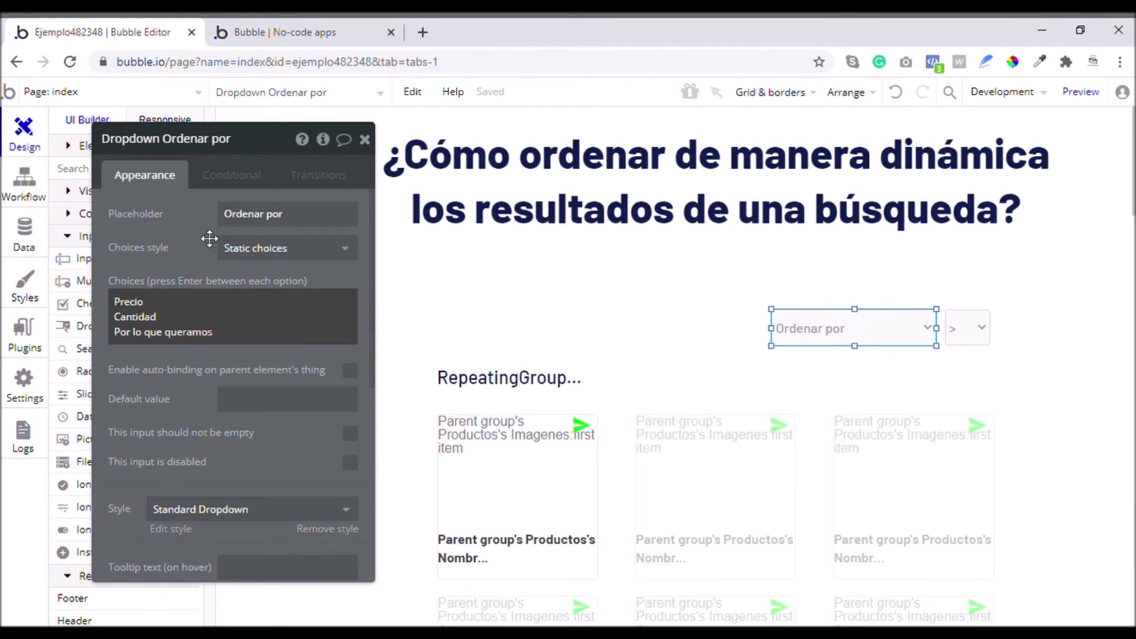
Step: Reload the page preview, sort the products by Precio, and switch the direction to < to compare the order
left_click(273, 27)
left_click(71, 62)
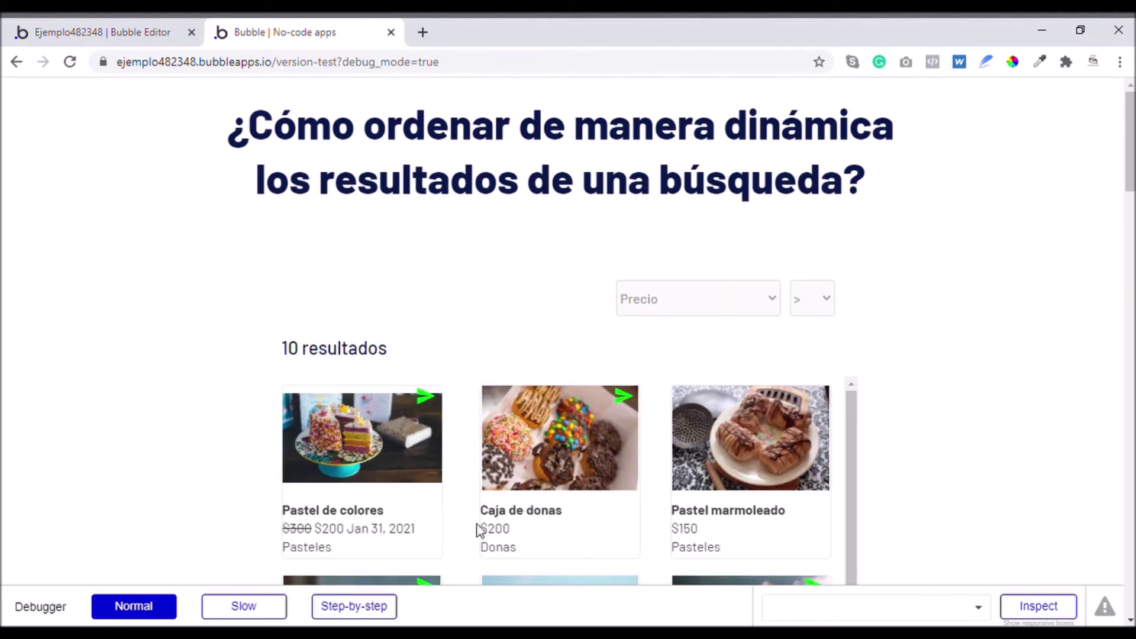
left_click(814, 294)
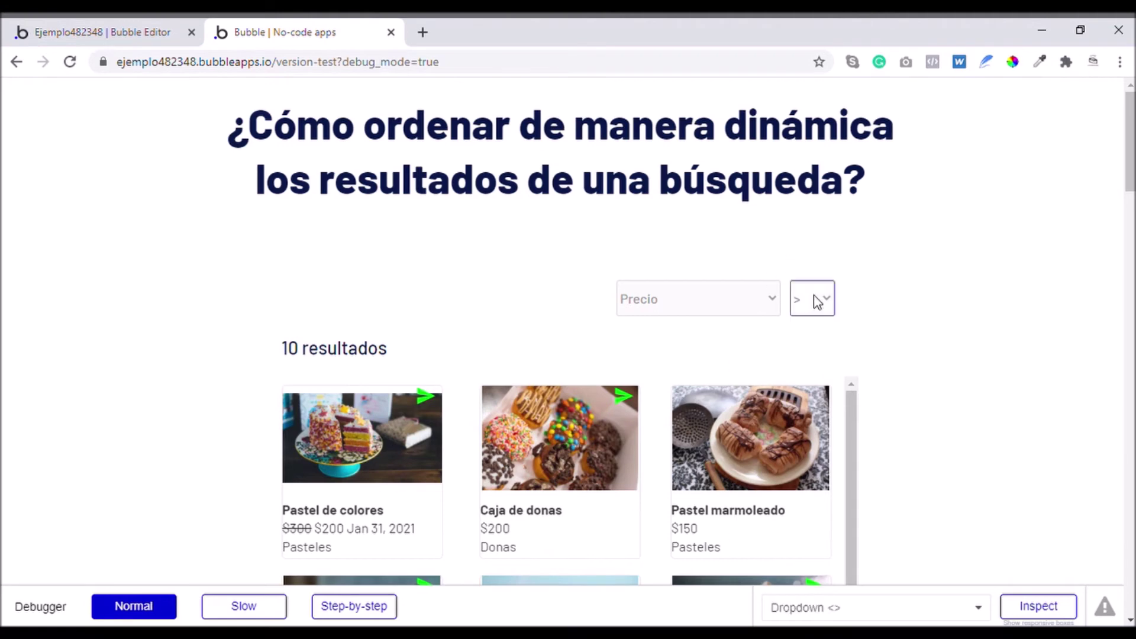
left_click(830, 368)
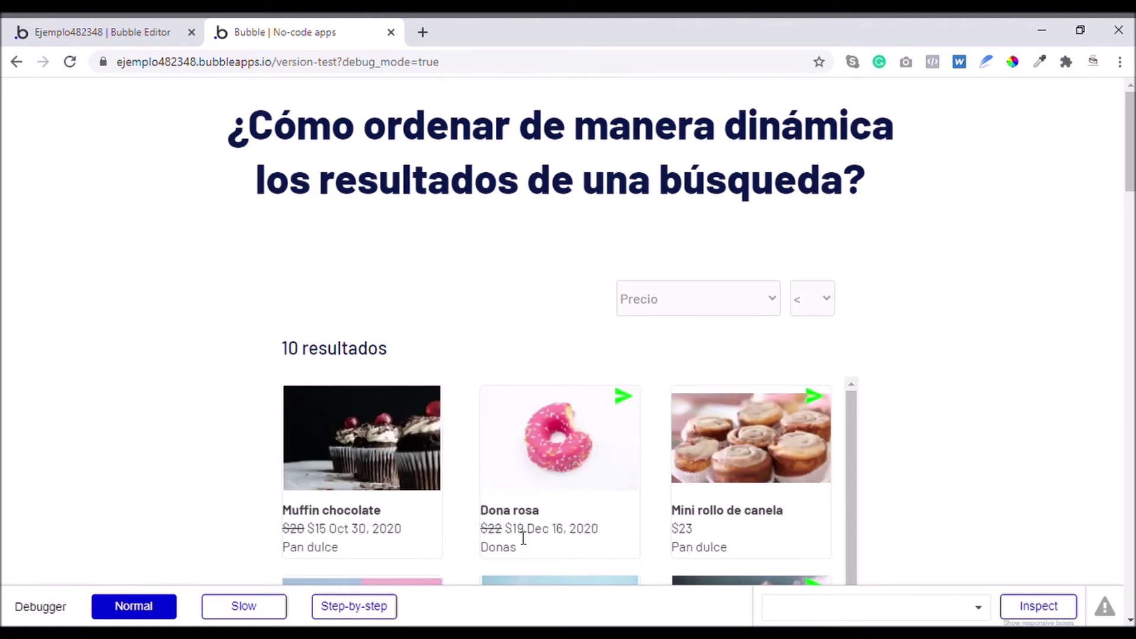
scroll(785, 379, "down", 3)
scroll(769, 388, "up", 3)
Step: Test sorting by Cantidad in the preview, read the debugger's error details, and switch the sort field back to Precio
key("F5")
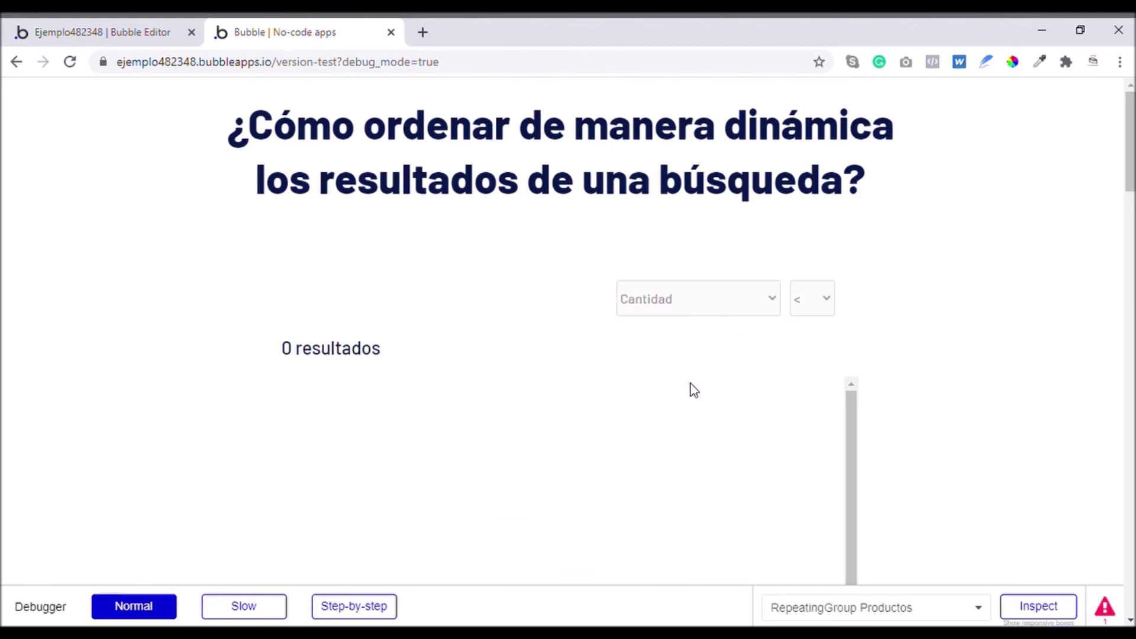
left_click_drag(293, 350, 360, 350)
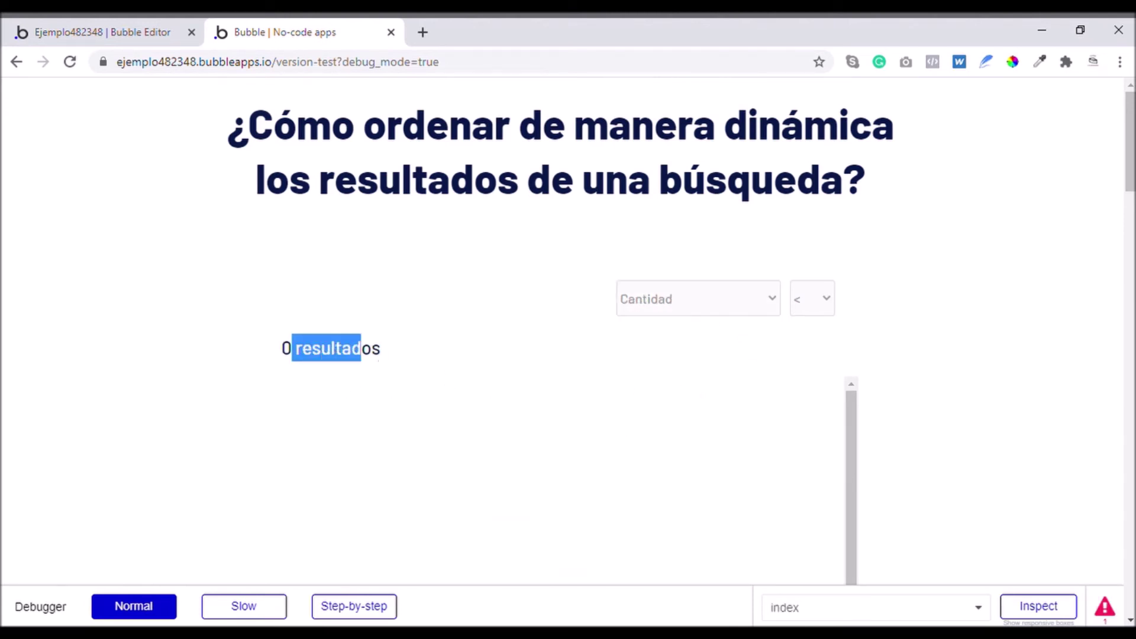
left_click(1114, 614)
left_click_drag(77, 454, 436, 462)
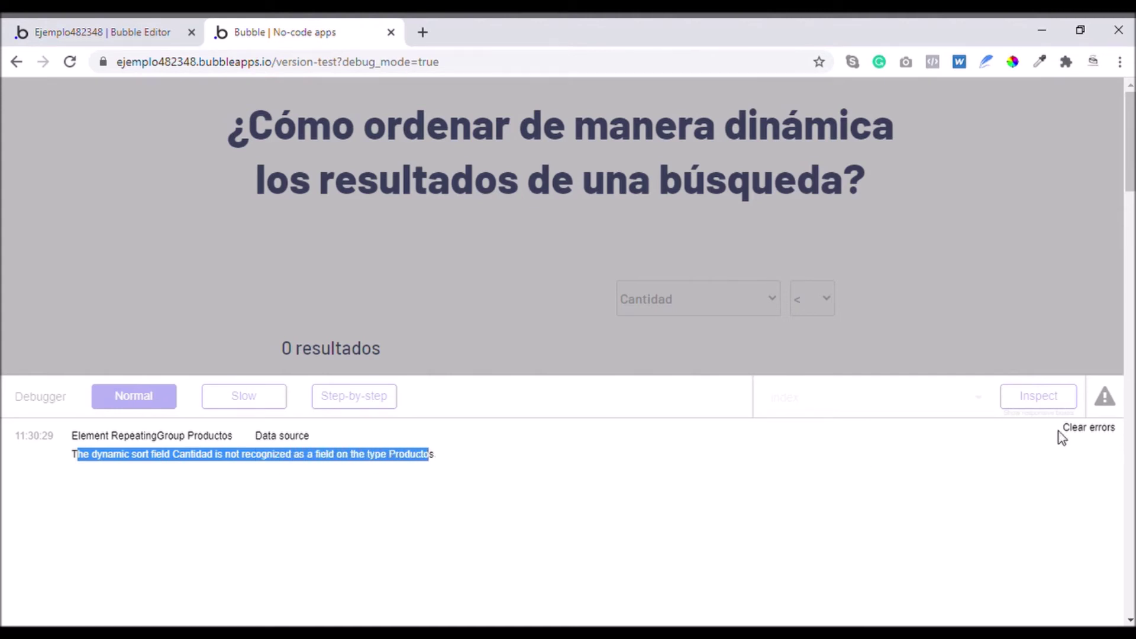
left_click(1089, 435)
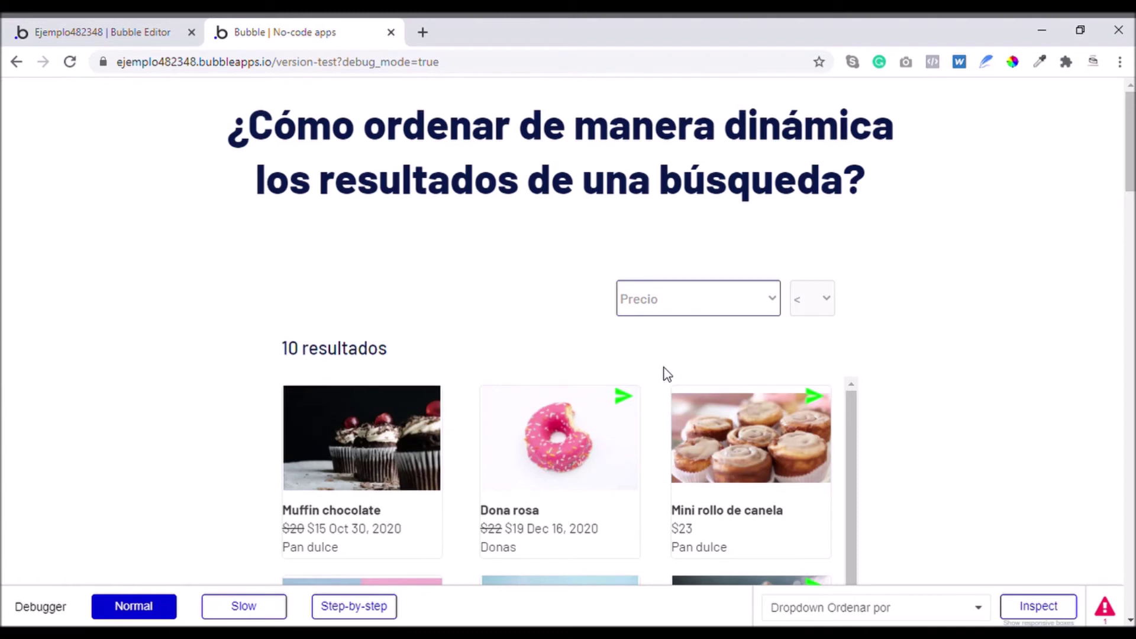
Step: Examine the field names and types of the Productos data type, including its built-in fields, for use as sort choices
left_click(59, 32)
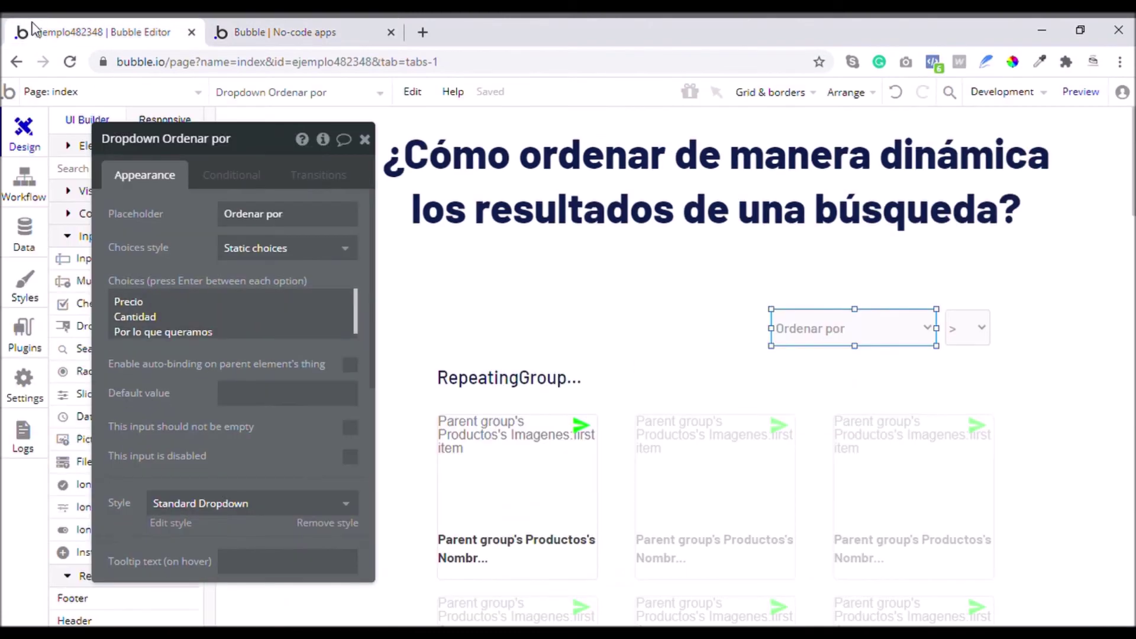
left_click(363, 140)
left_click(24, 234)
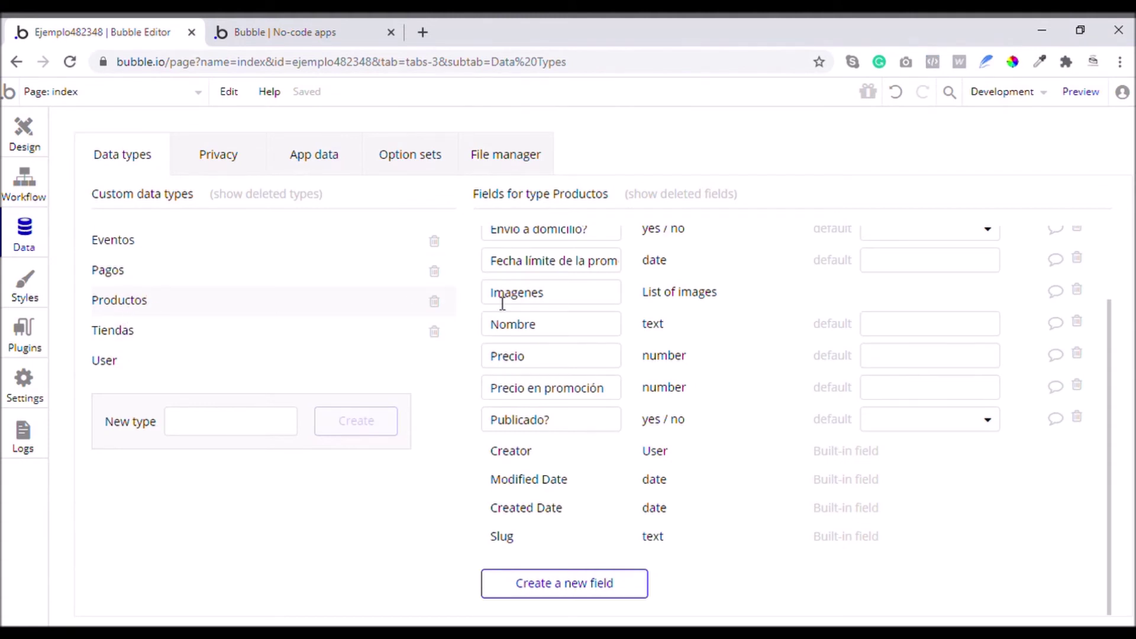
scroll(508, 292, "up", 2)
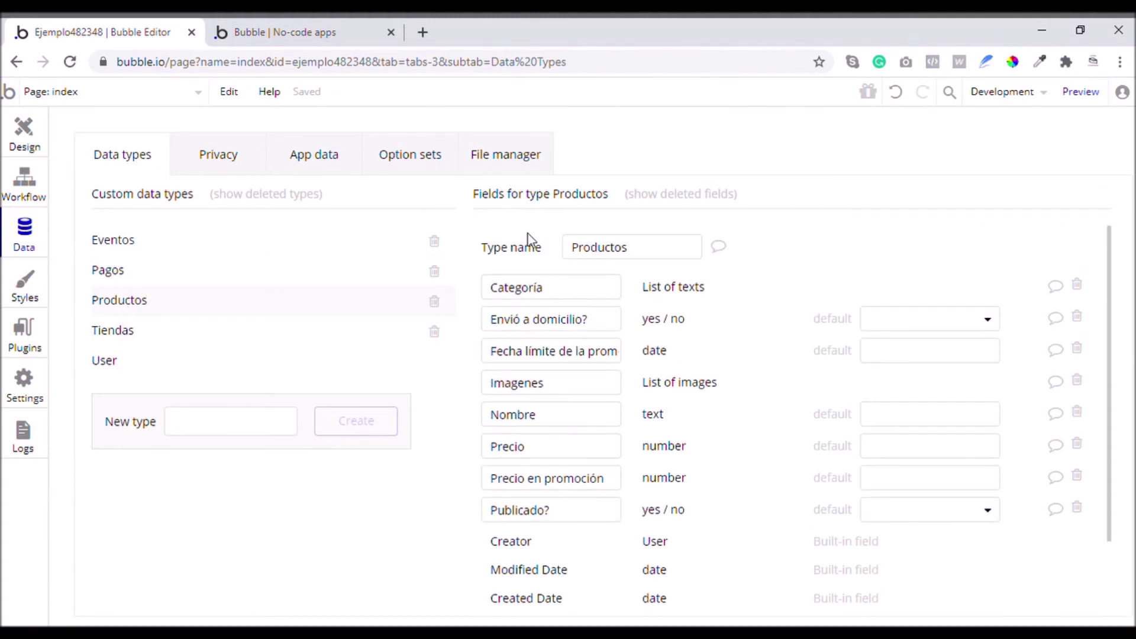
left_click(577, 296)
left_click(556, 324)
left_click(542, 354)
left_click(547, 385)
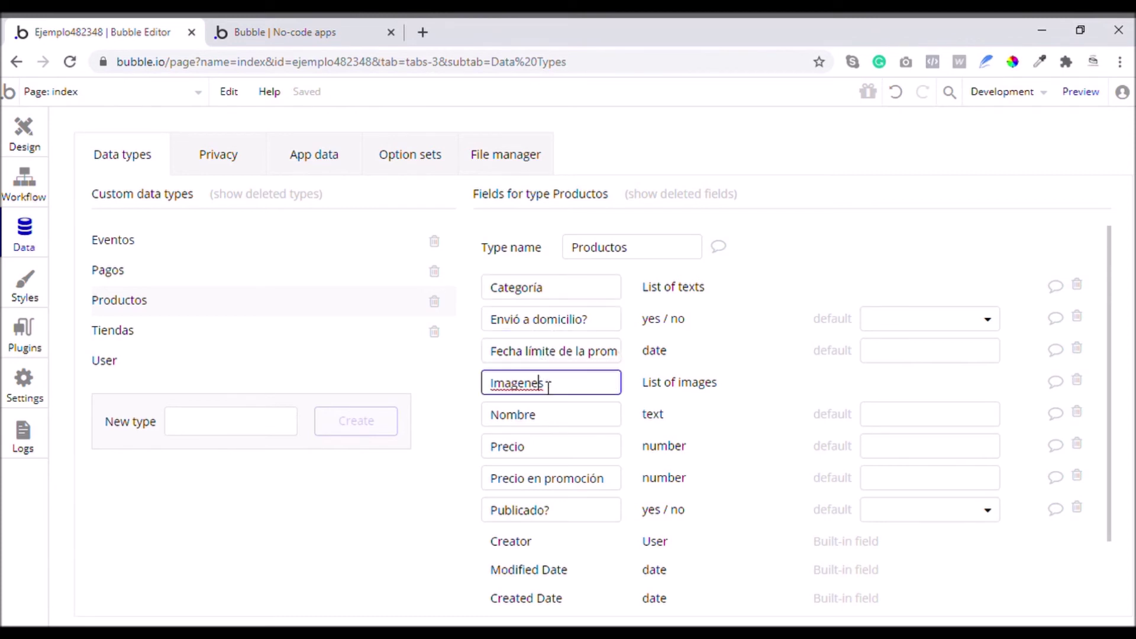
left_click(722, 381)
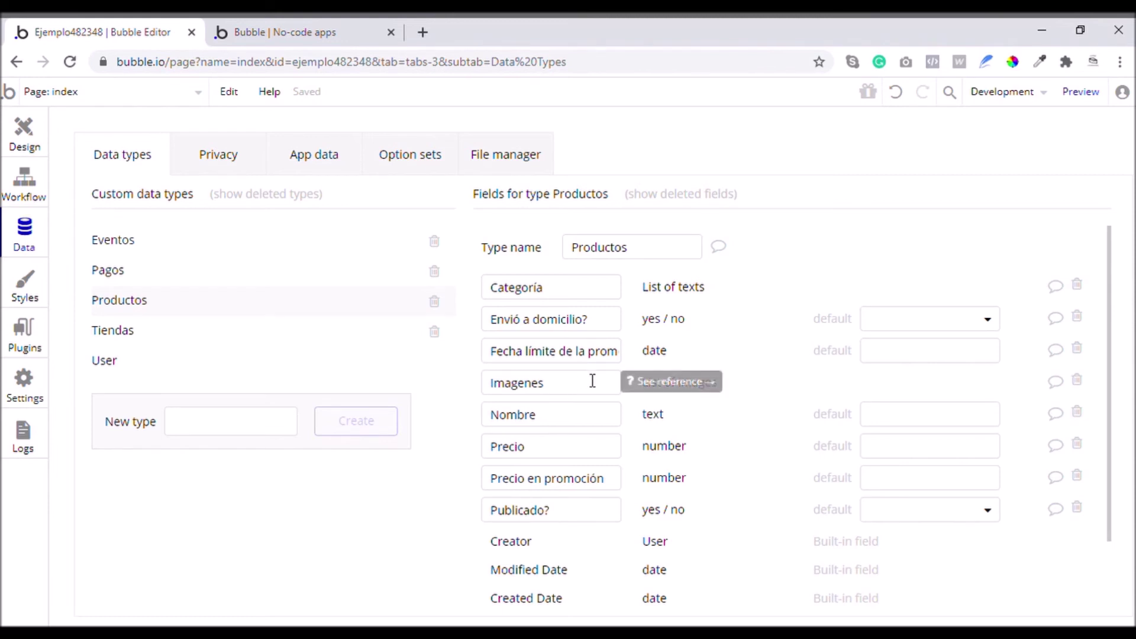
left_click(548, 423)
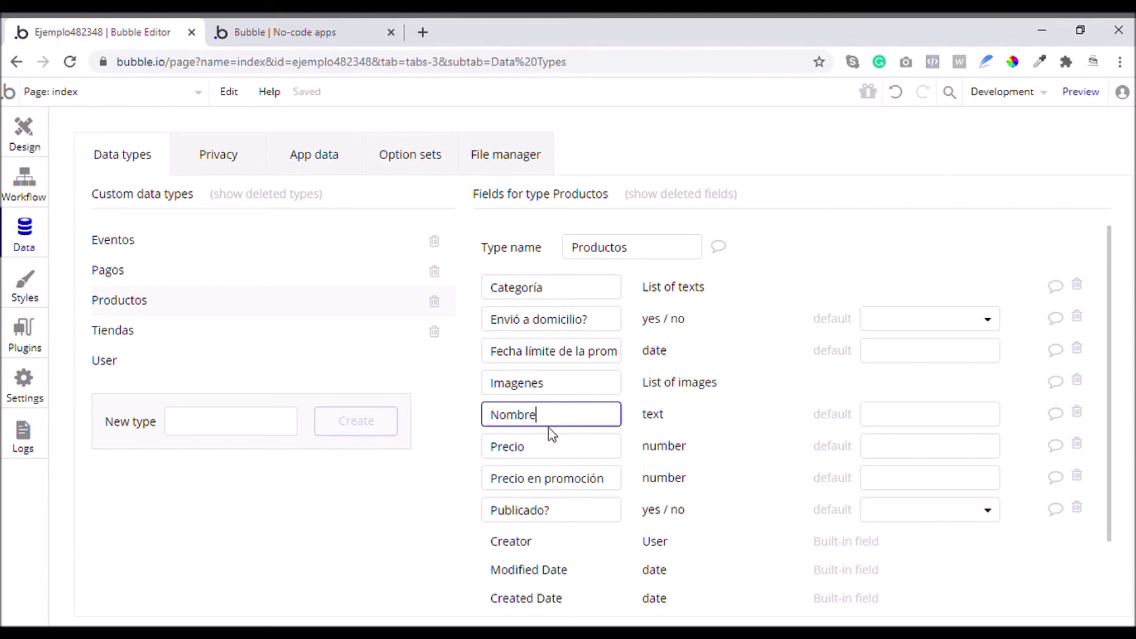
left_click(542, 452)
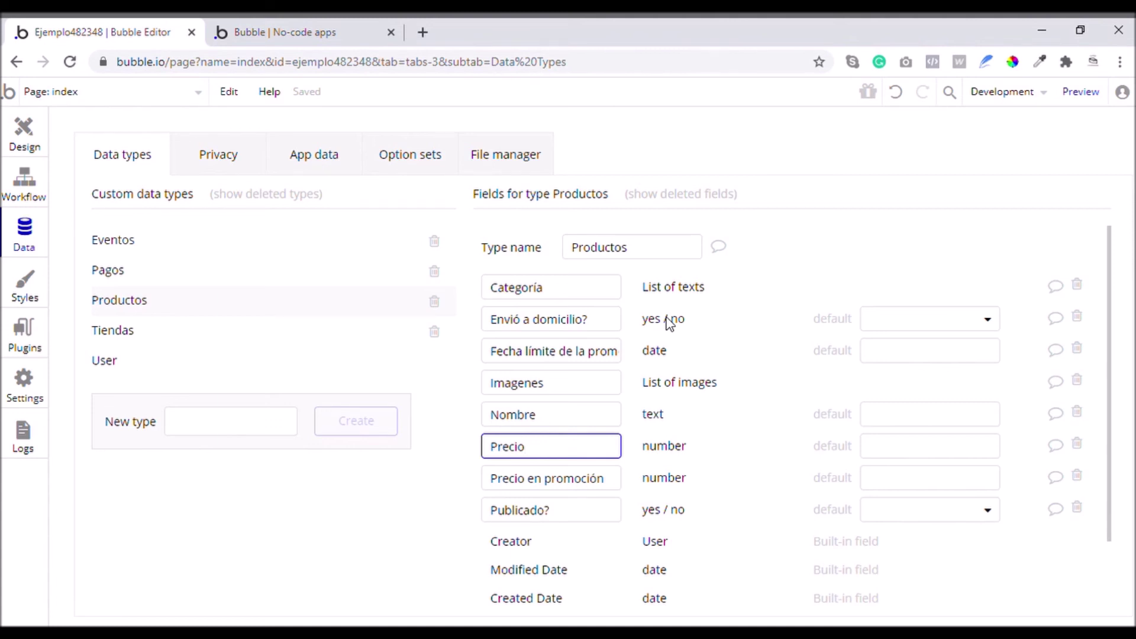
left_click(667, 421)
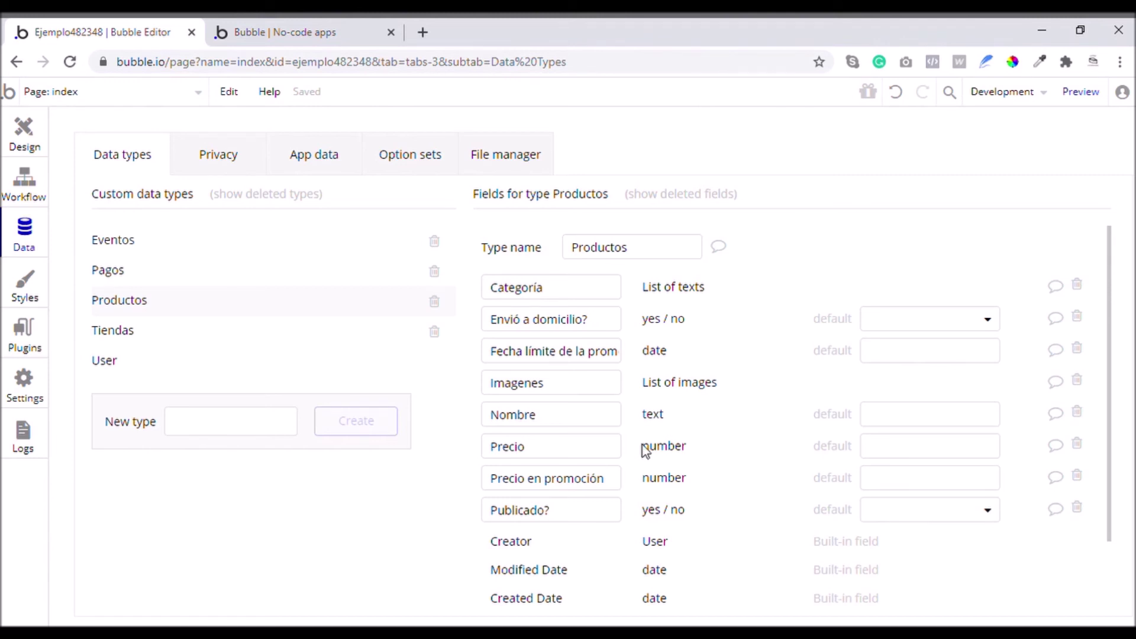
scroll(672, 444, "down", 2)
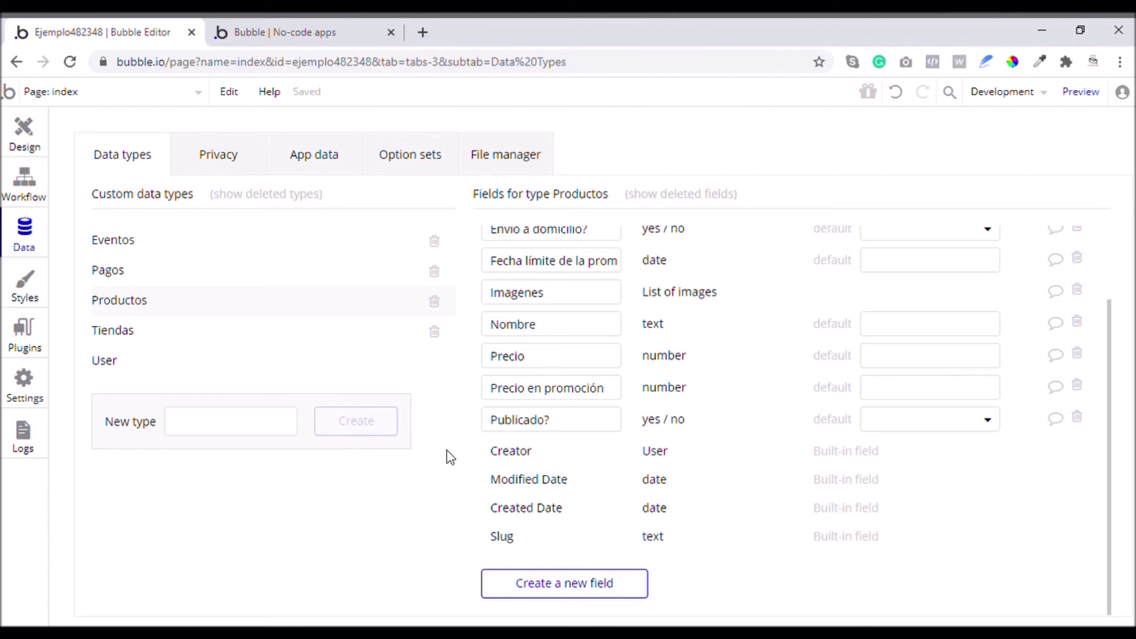
scroll(528, 426, "up", 2)
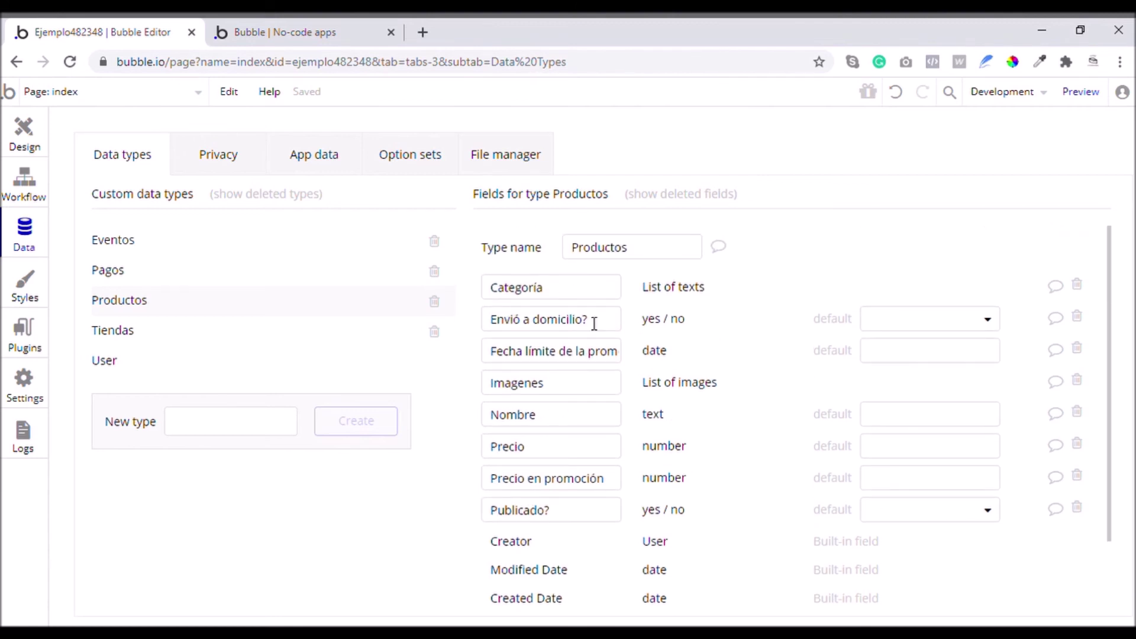
Step: Replace Dropdown Ordenar por's choices Cantidad and Por lo que queramos with Categoría, checking the spelling against the Productos field
left_click(24, 135)
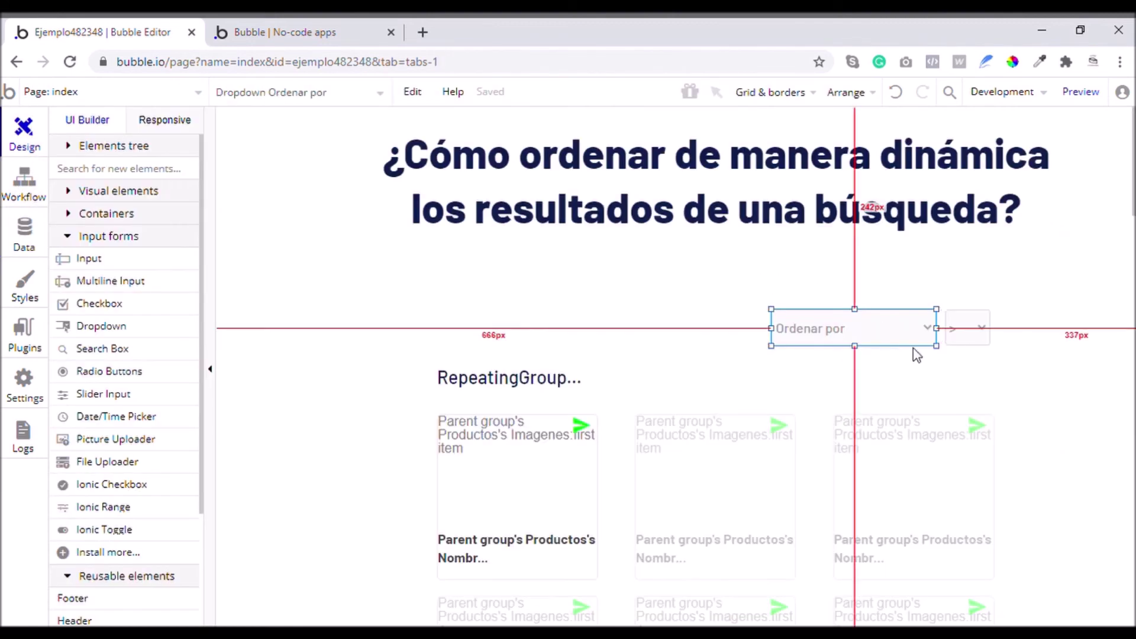
double_click(888, 345)
left_click_drag(258, 342, 122, 330)
type("C")
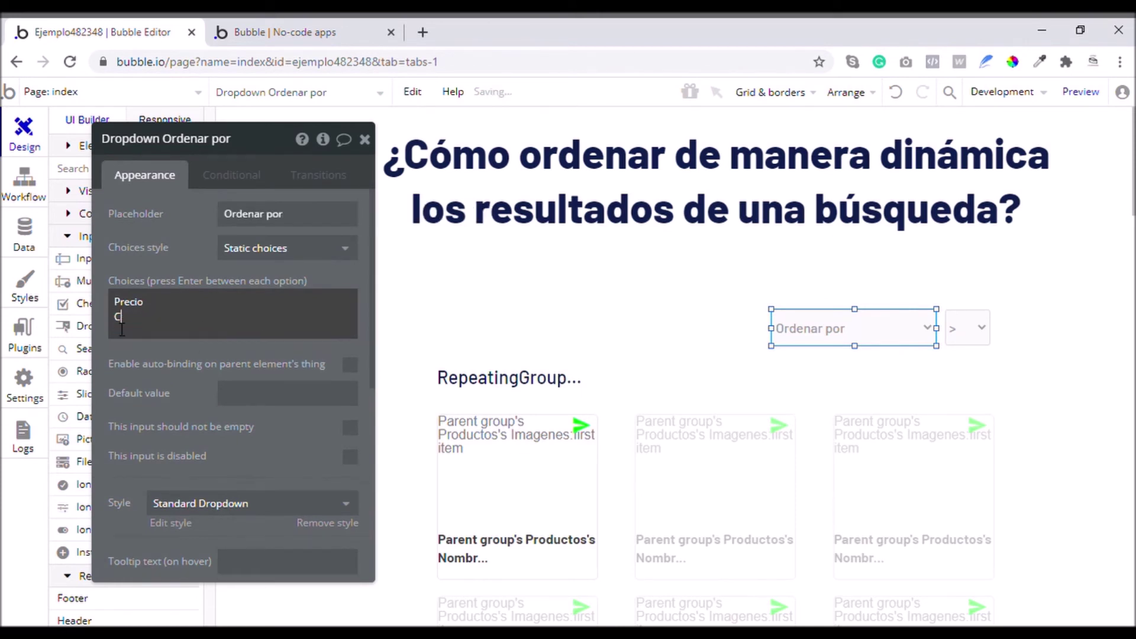
type("ategoría")
left_click(24, 233)
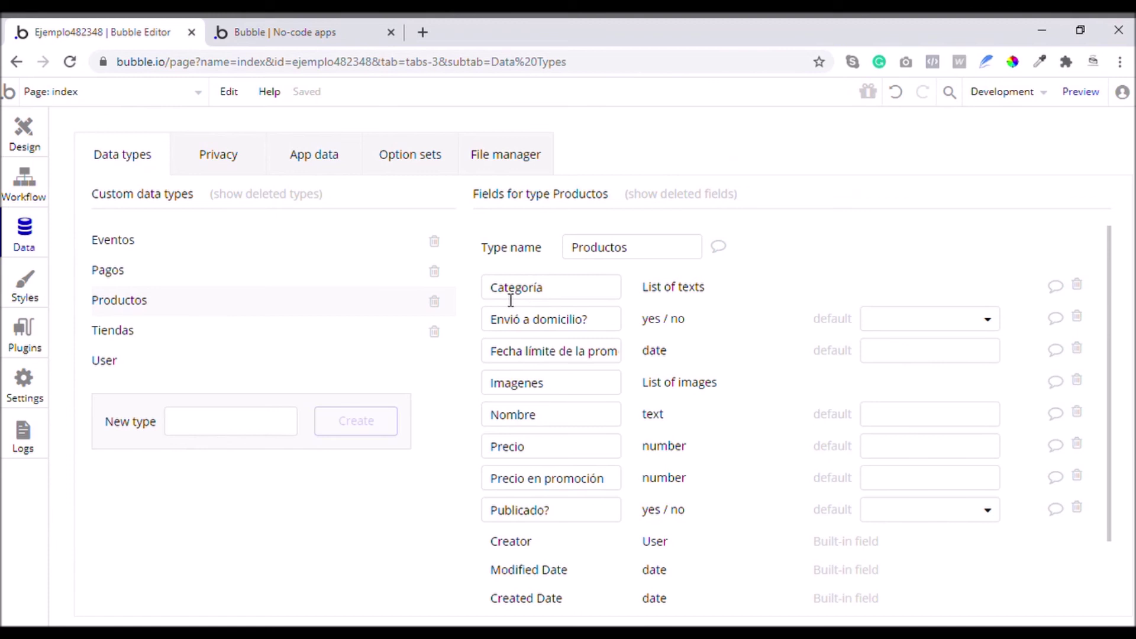
left_click(34, 142)
Step: Add Nombre as a choice below Categoría in Dropdown Ordenar por, matching the Productos field name
double_click(840, 330)
left_click(235, 305)
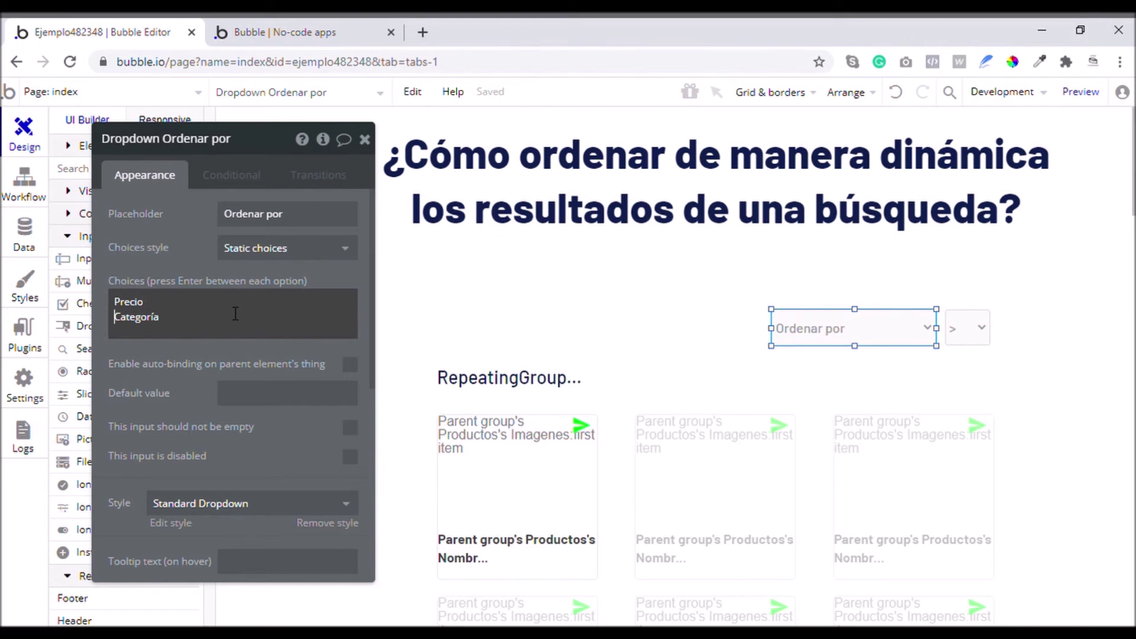
key("Right")
key("Right")
key("Right")
key("Right")
key("Right")
key("Right")
key("Right")
key("Return")
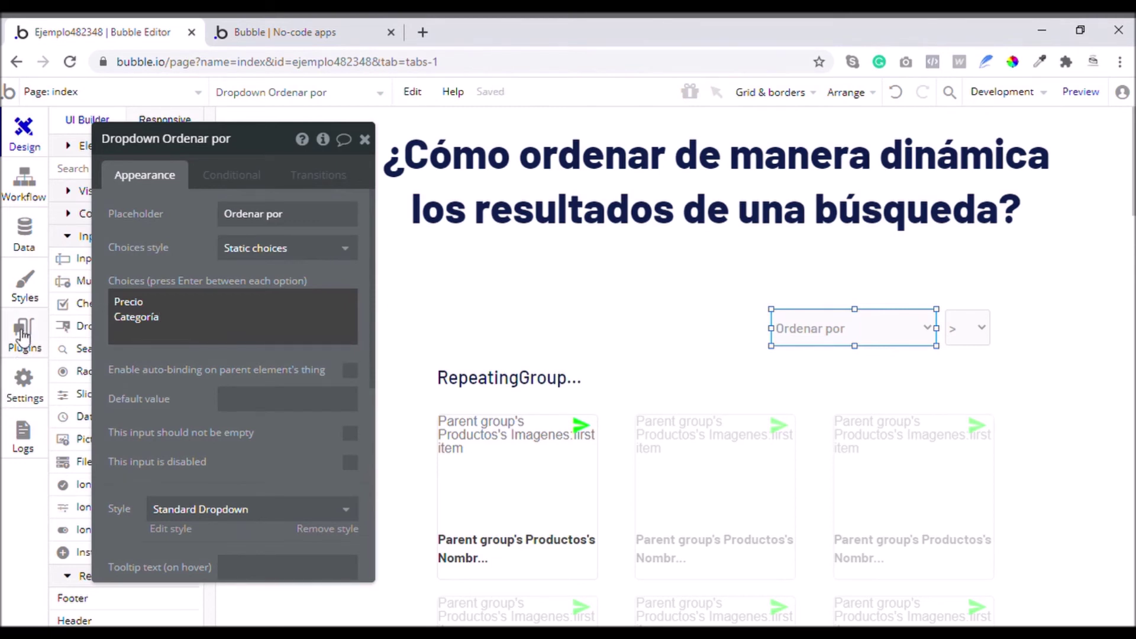
left_click(27, 239)
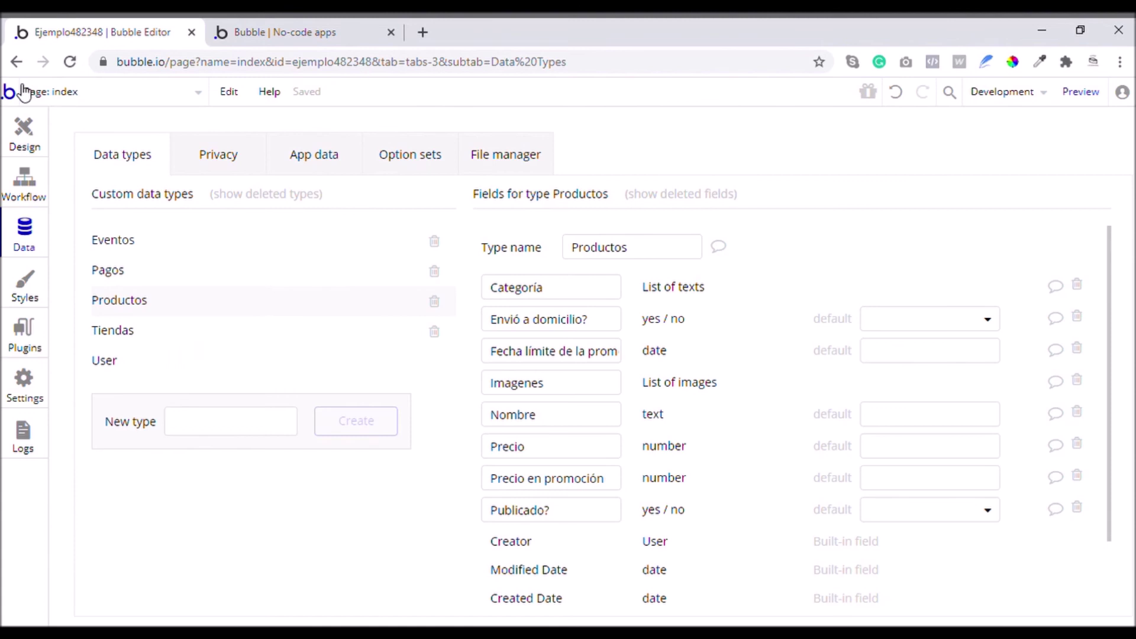
left_click(24, 139)
left_click(317, 330)
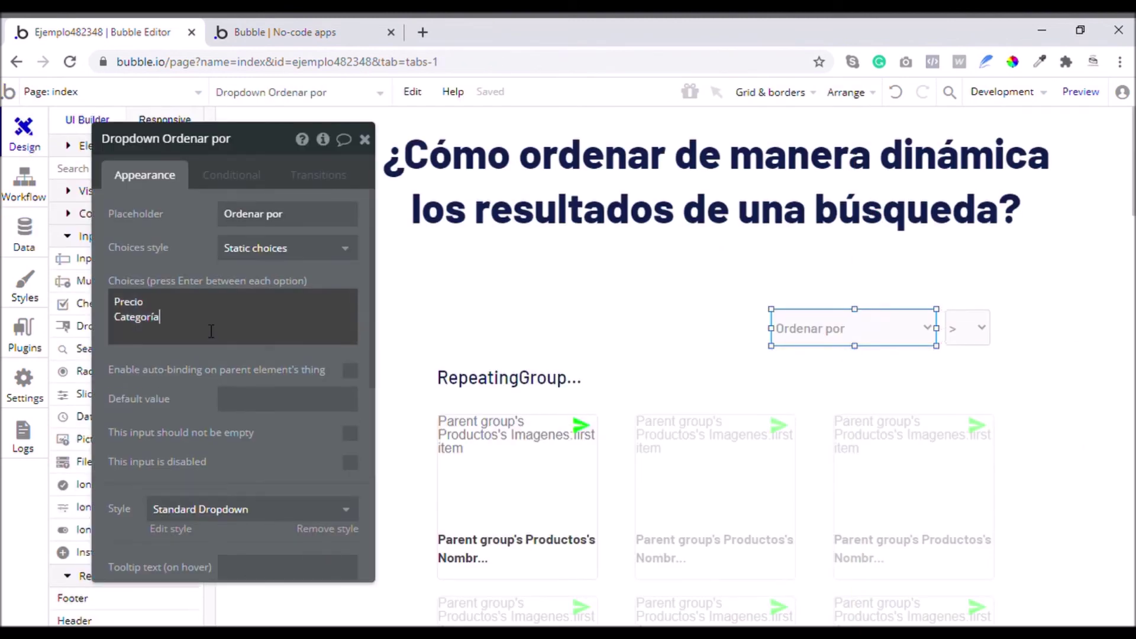
type("Nombre")
Step: Copy the Productos field name Precio en promoción and add it as the next choice in Dropdown Ordenar por
left_click(23, 180)
left_click(25, 237)
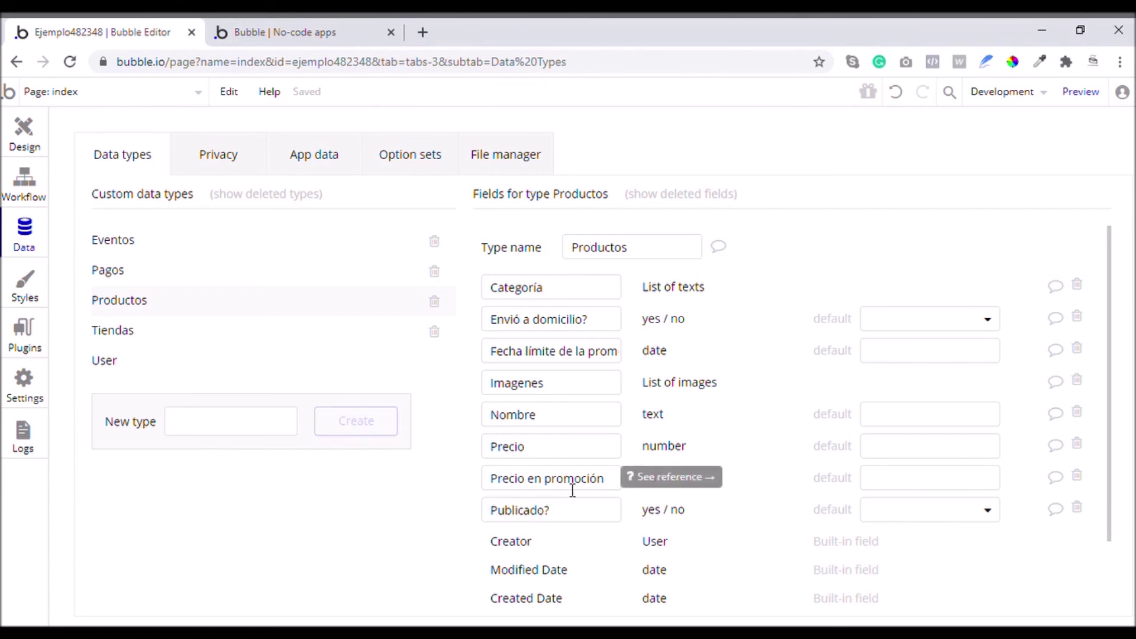
scroll(573, 487, "down", 2)
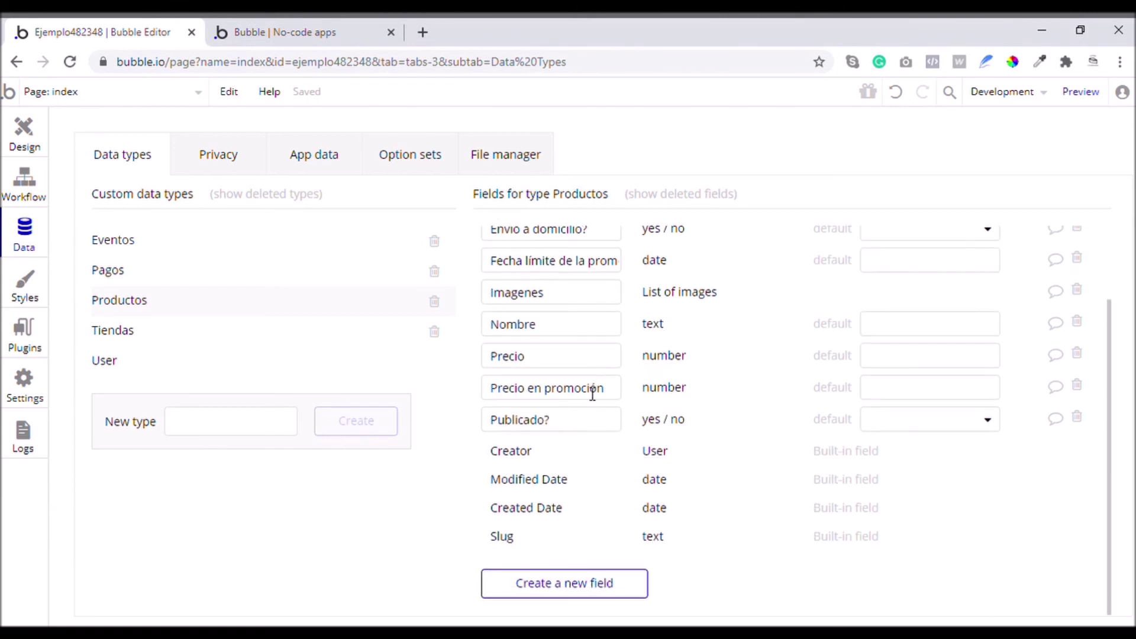
left_click(557, 395)
key("ctrl+a")
key("ctrl+c")
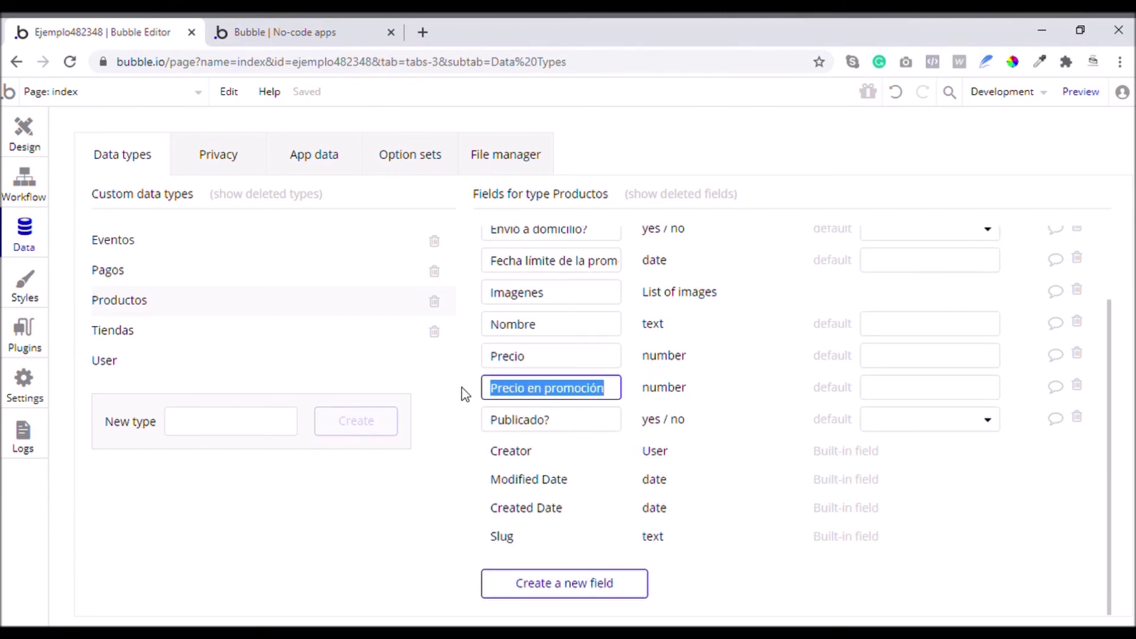
left_click(45, 134)
left_click(211, 333)
key("Return")
key("ctrl+v")
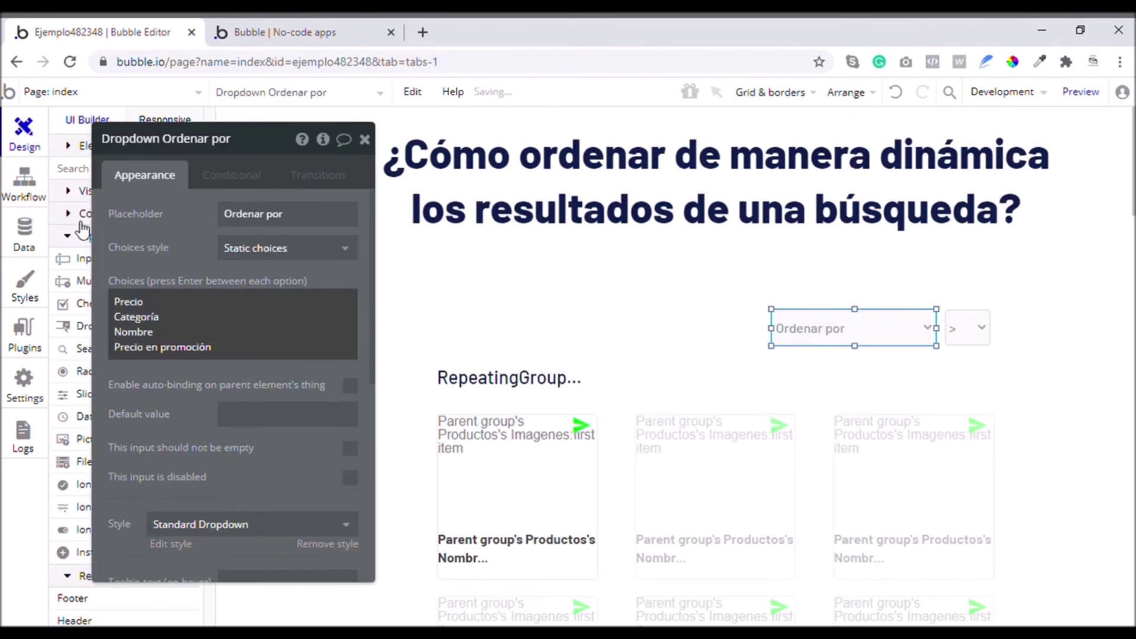
Step: Check the built-in fields of Productos and add Created date as the last choice in Dropdown Ordenar por
left_click(32, 130)
left_click(23, 184)
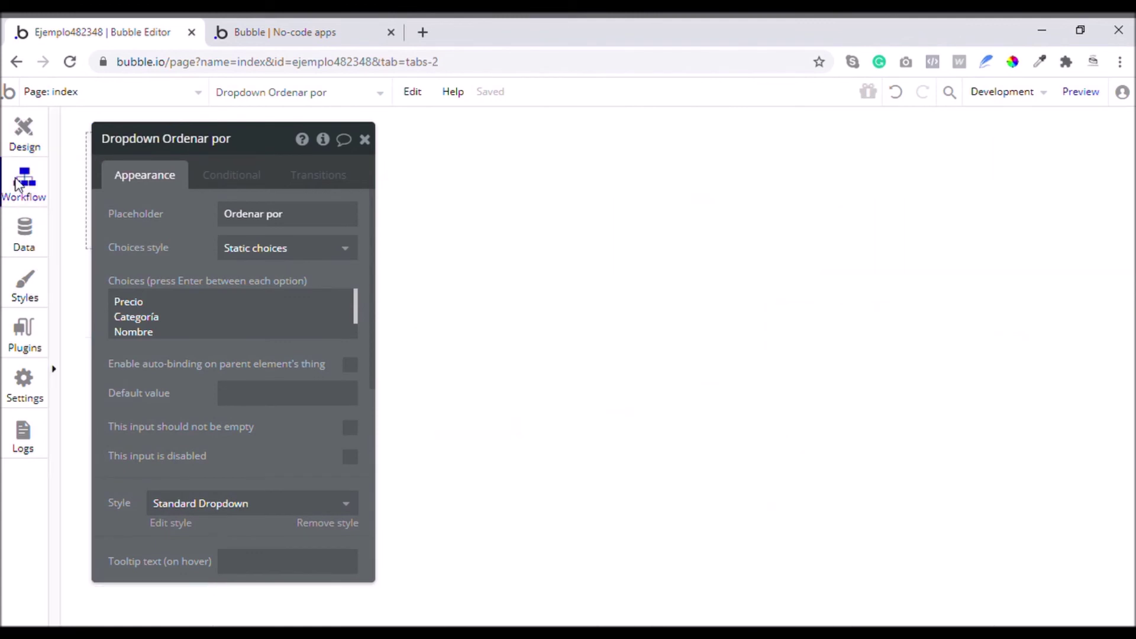
left_click(24, 234)
scroll(659, 499, "down", 3)
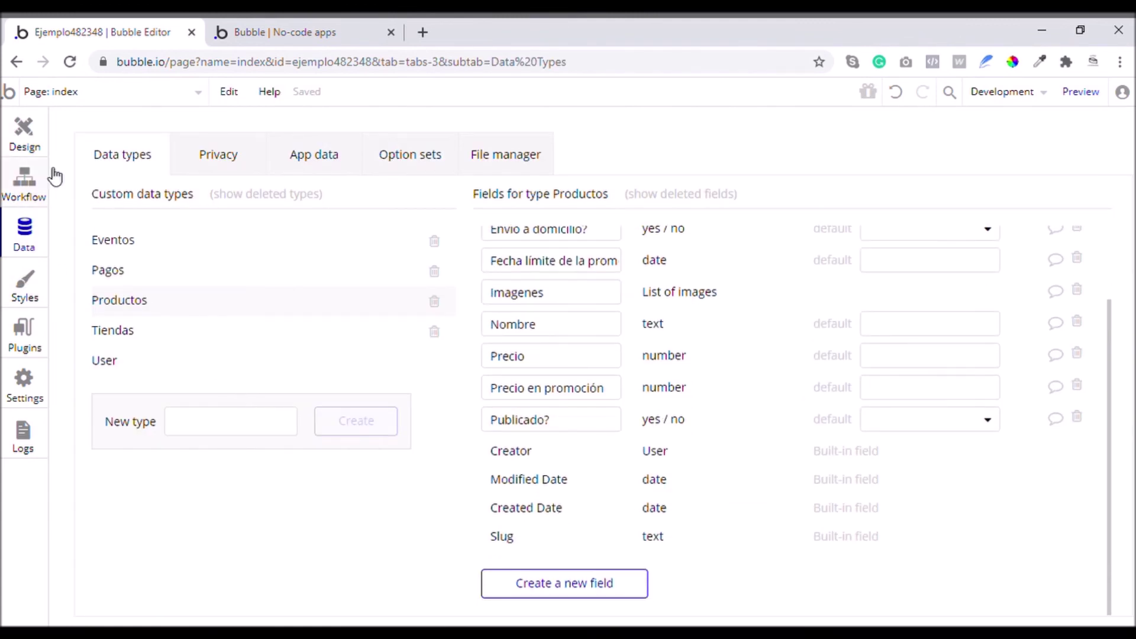
left_click(27, 142)
left_click(289, 335)
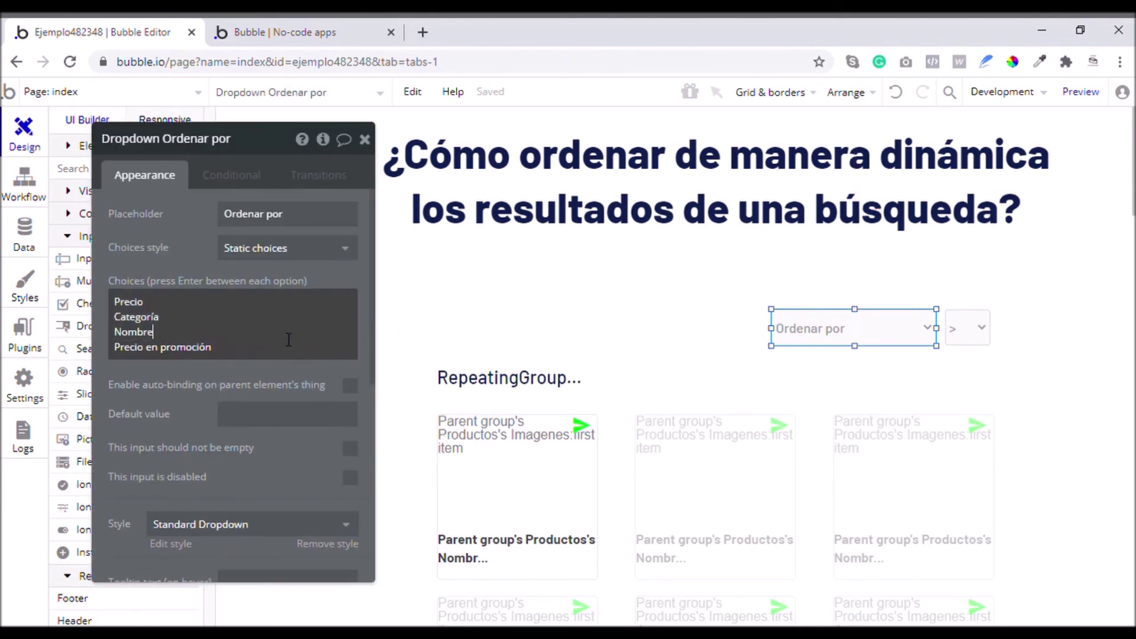
key("Right")
key("Right")
key("Right")
key("Right")
key("Right")
key("Right")
key("Right")
key("Right")
key("Right")
key("Right")
key("Return")
type("Created date")
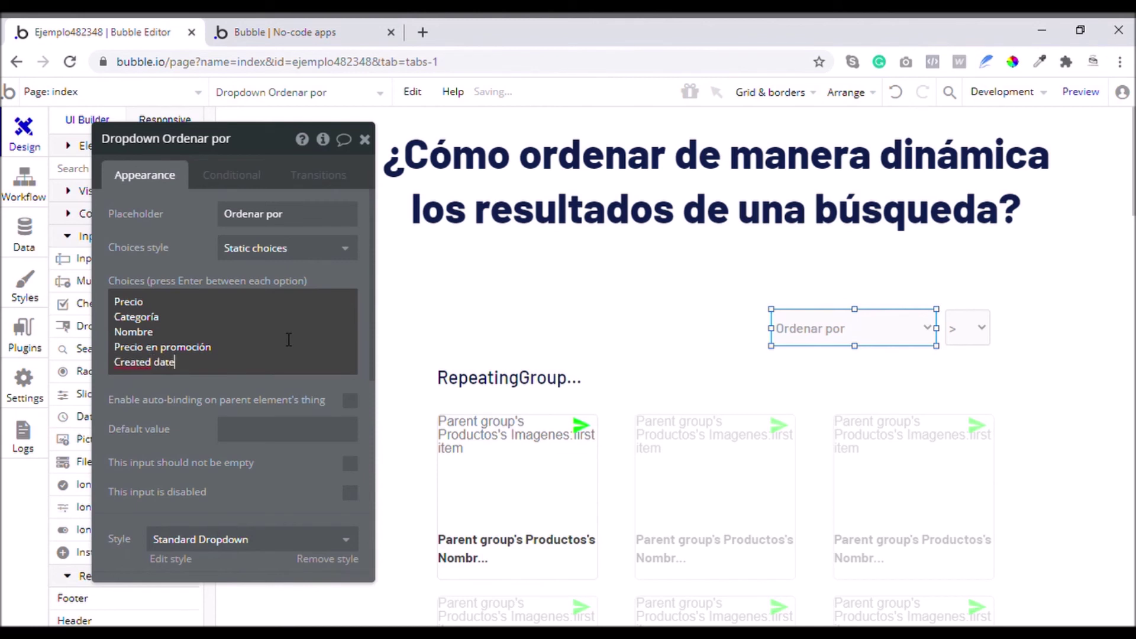
Step: Reload the app preview and test sorting the products by Created date and by Precio en promoción
left_click(157, 403)
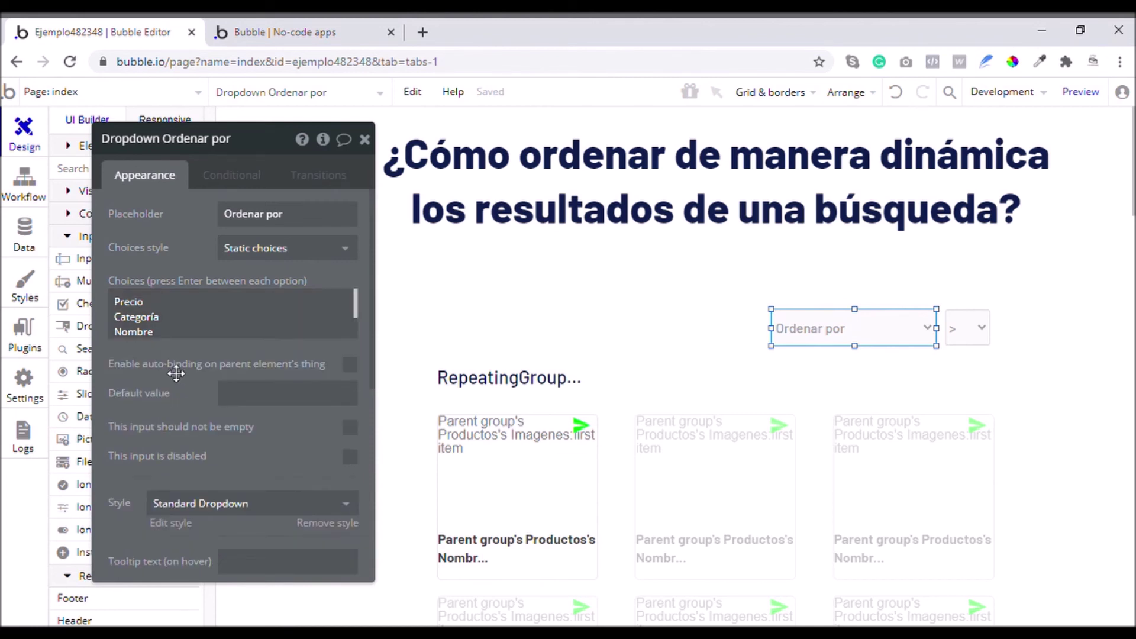
left_click(275, 32)
left_click(69, 62)
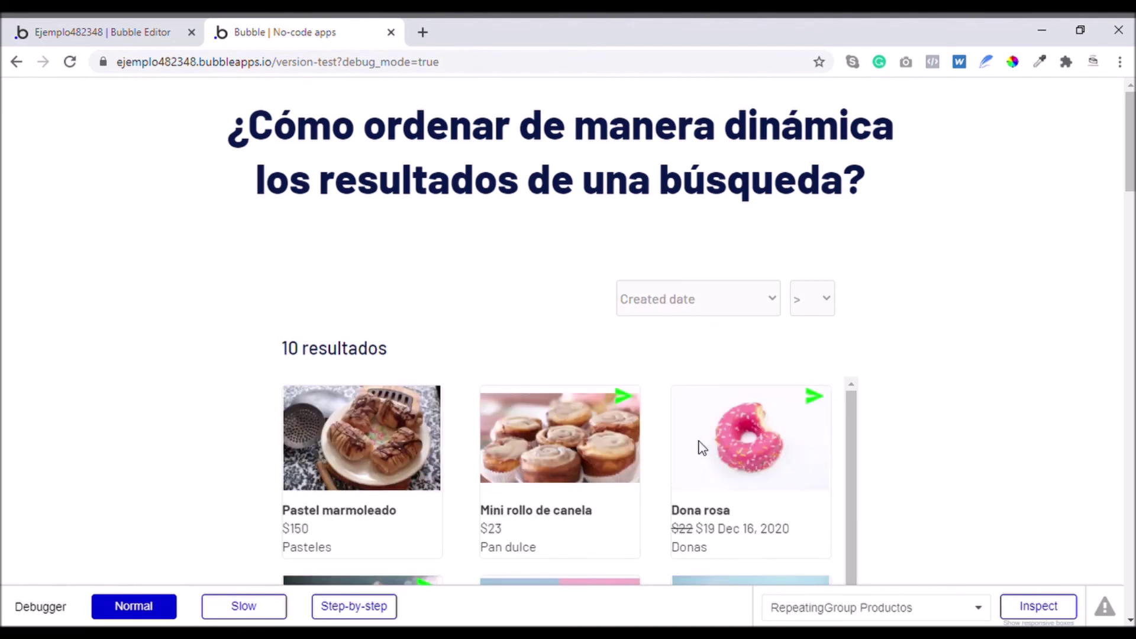
left_click(655, 293)
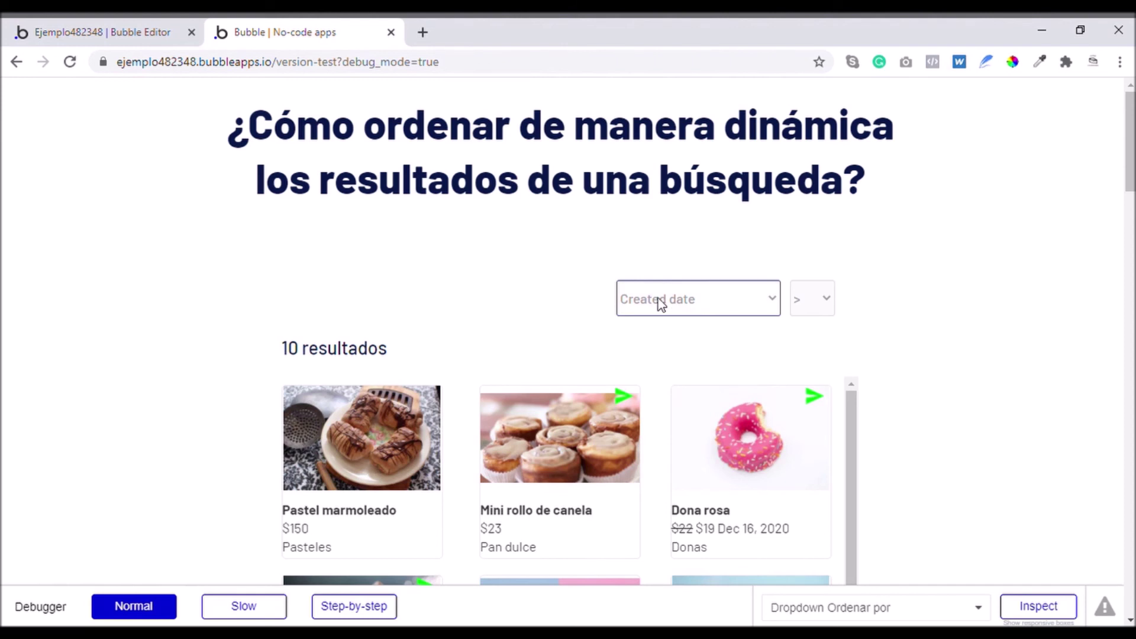
left_click(676, 437)
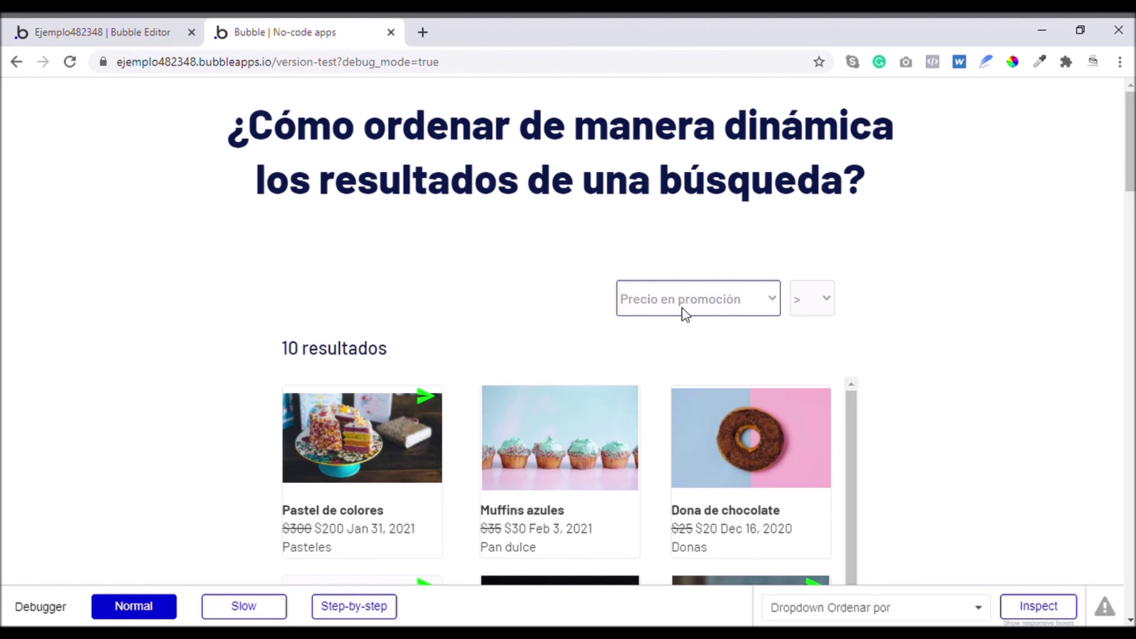
Step: Test the product sorting in the preview with Nombre, Precio and Categoría as the sort field
left_click(683, 412)
left_click(682, 299)
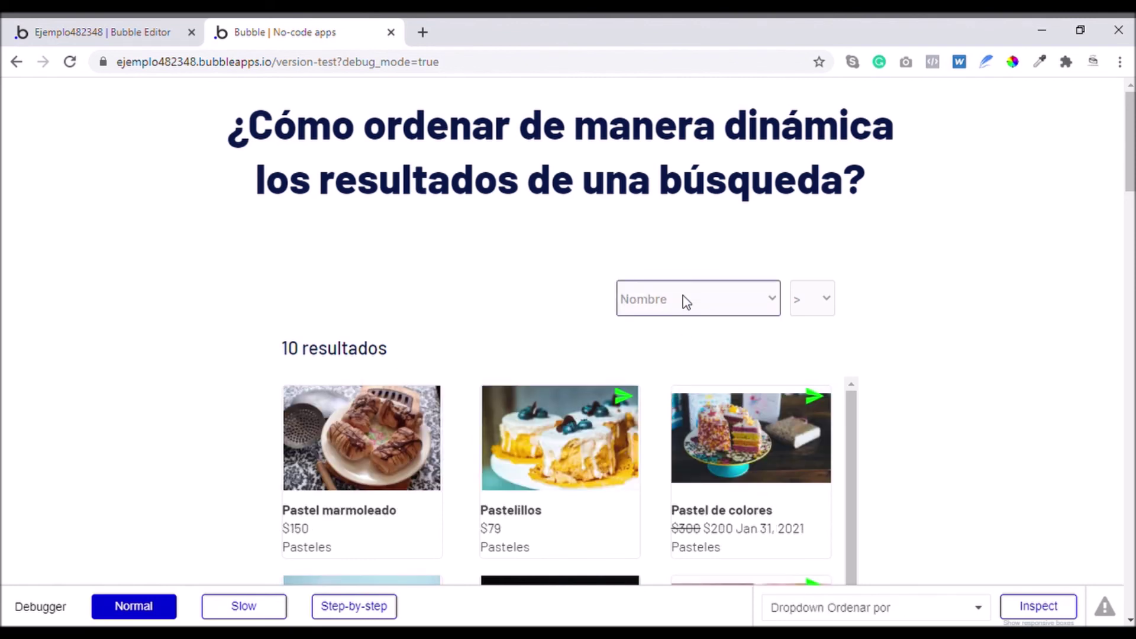
left_click(649, 351)
left_click(679, 308)
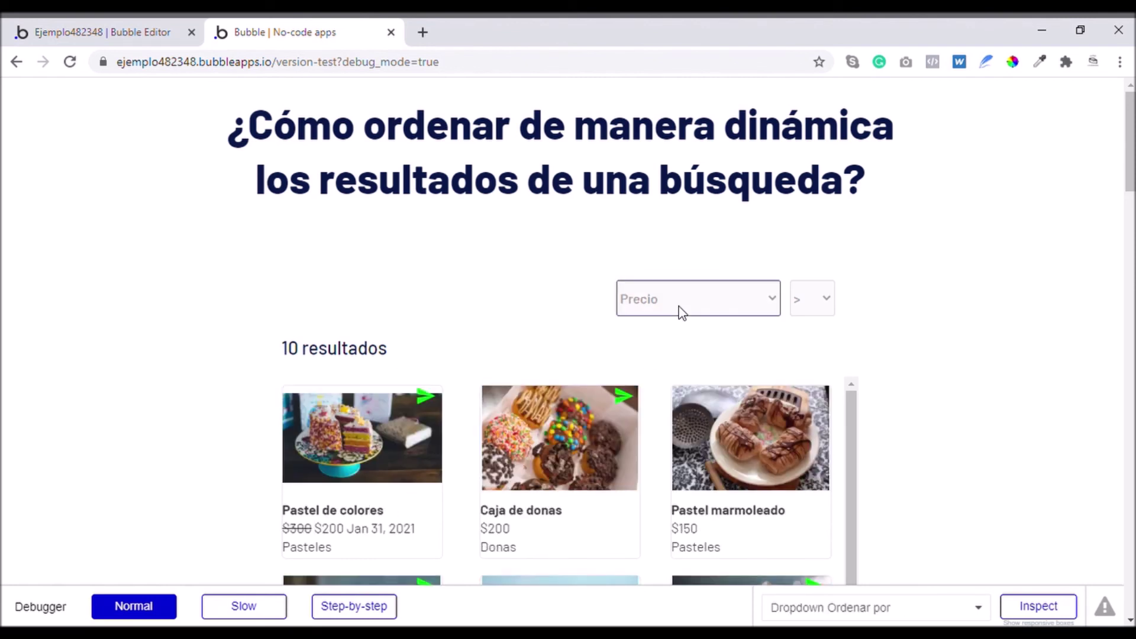
left_click(677, 376)
left_click(797, 304)
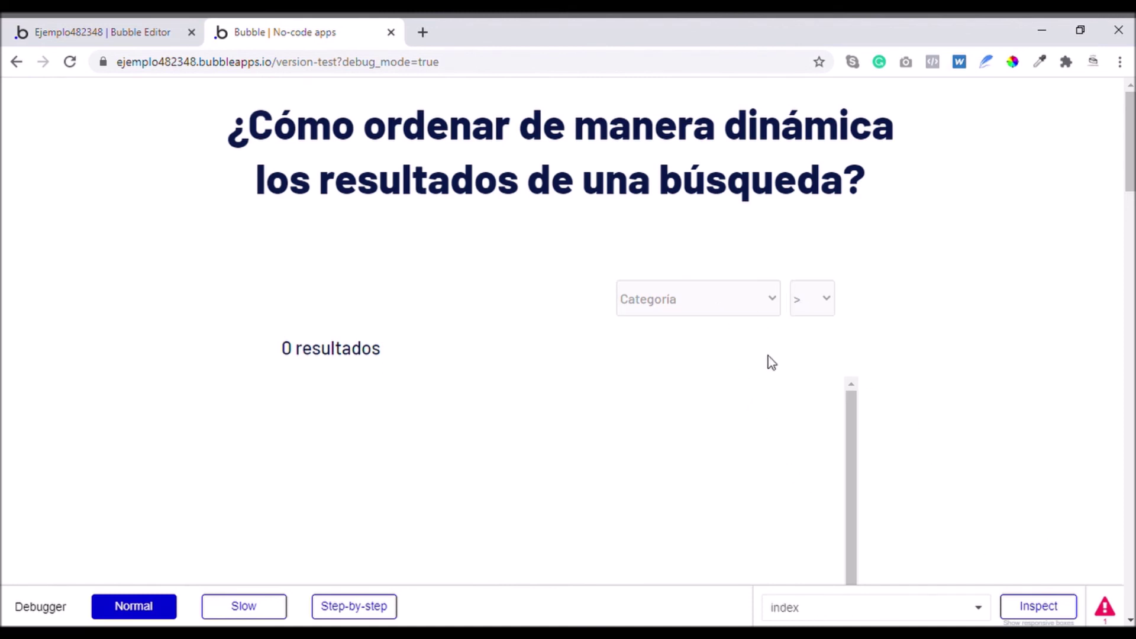
Step: Read the debugger's error on the RepeatingGroup Productos data source and clear the error list
left_click(1103, 612)
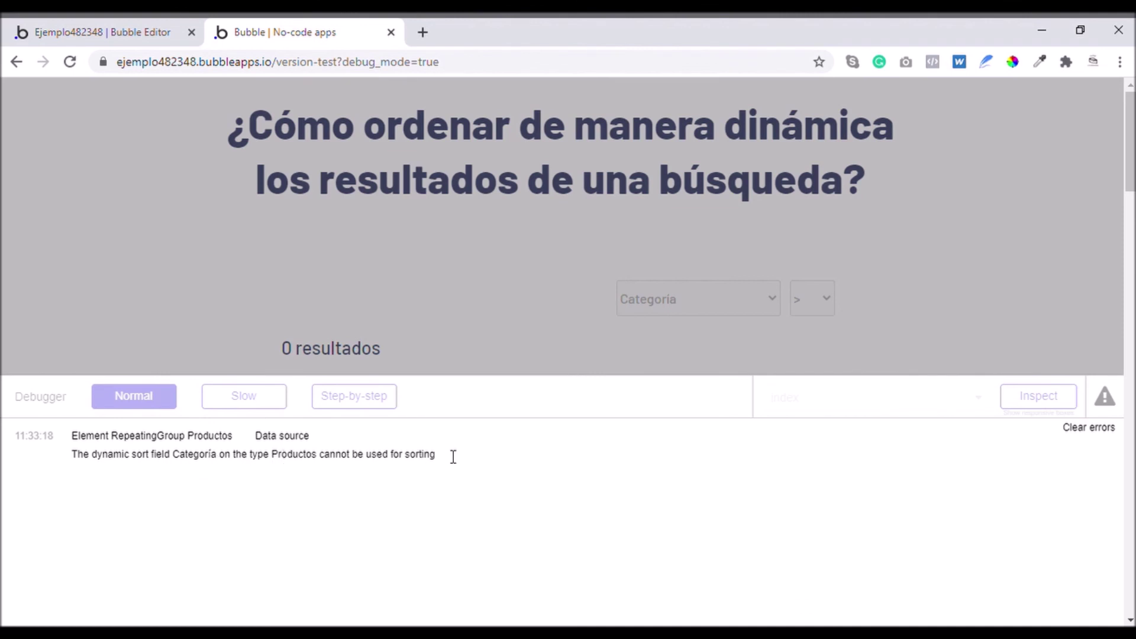
left_click_drag(442, 462, 118, 460)
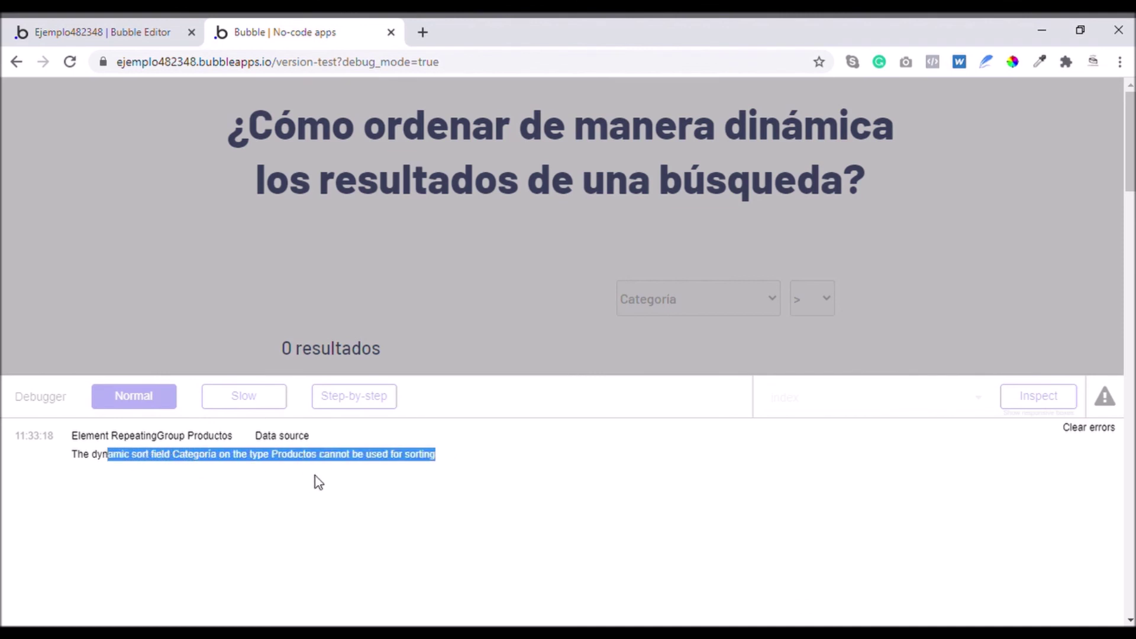
left_click(362, 467)
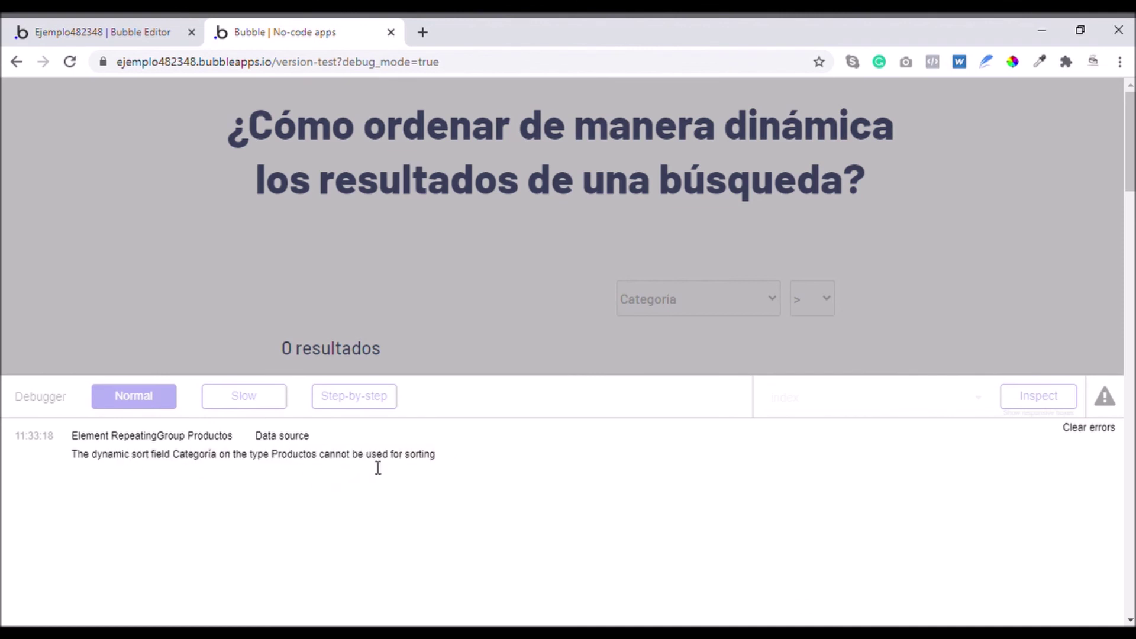
left_click(1074, 431)
Step: Return to the Bubble editor and check the type of the Categoría field in the Productos data type
left_click(69, 26)
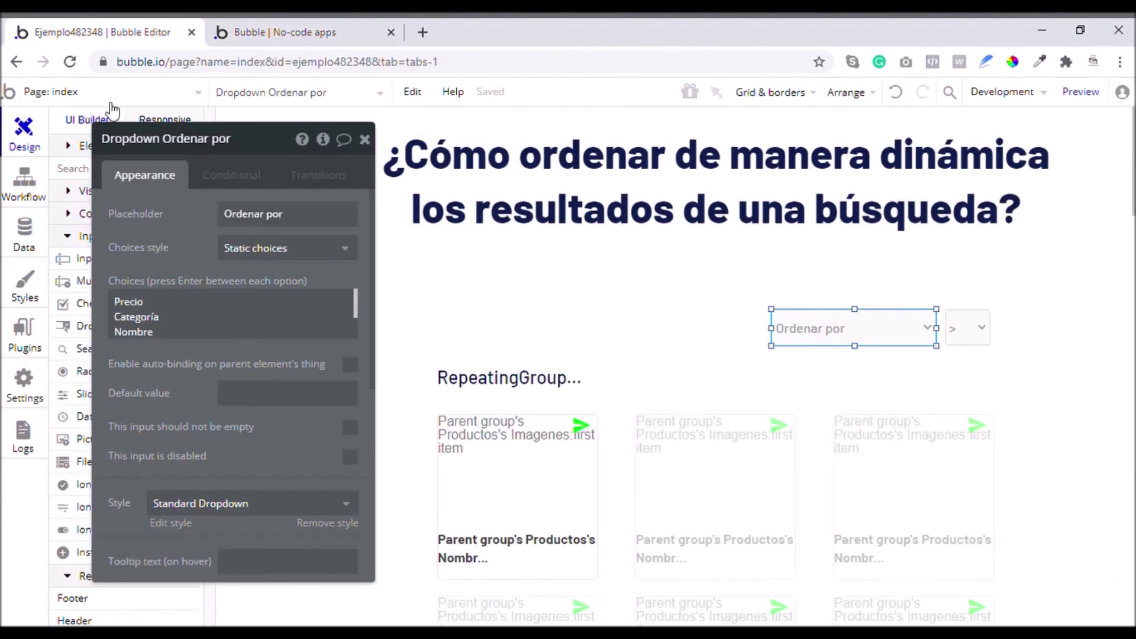
left_click(24, 243)
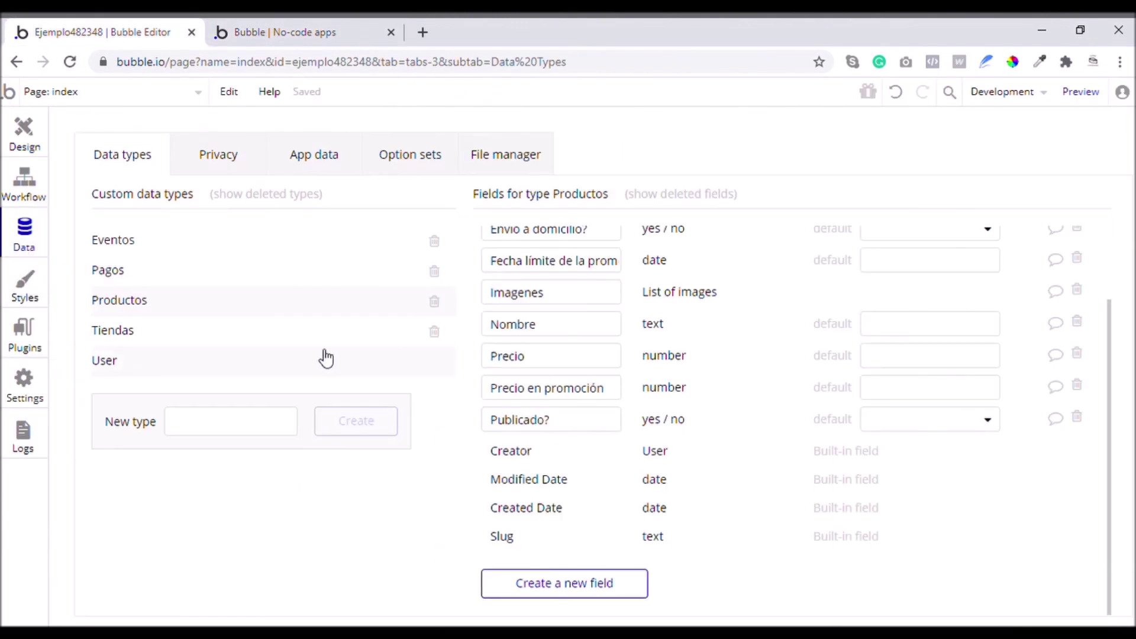
scroll(583, 360, "up", 2)
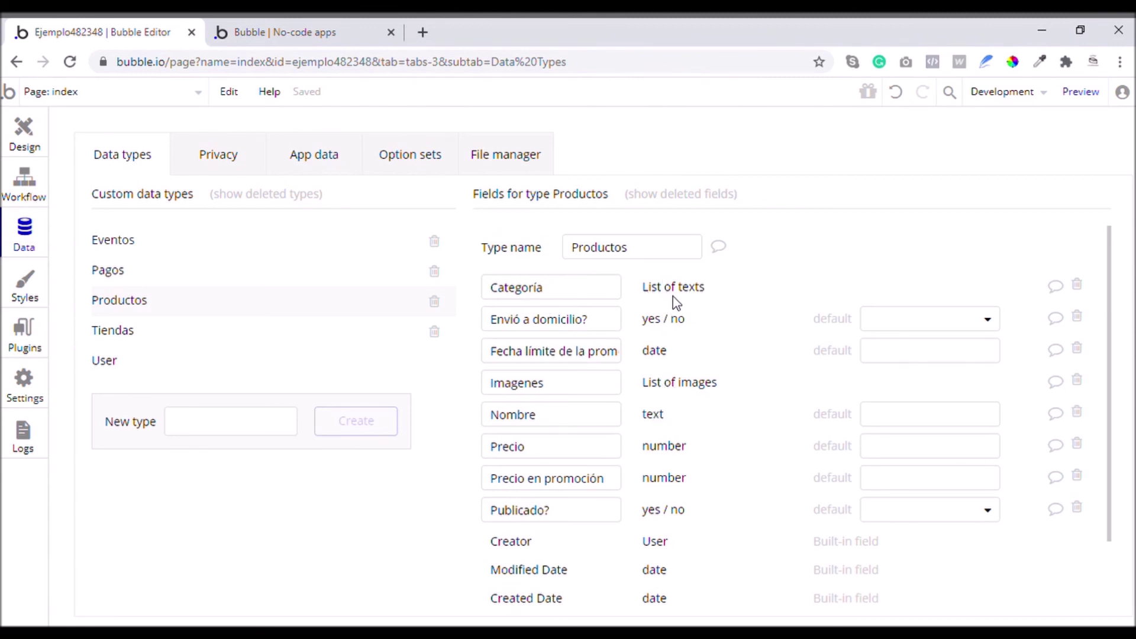
Step: Delete Categoría from the choices of Dropdown Ordenar por and close its property editor
left_click(24, 135)
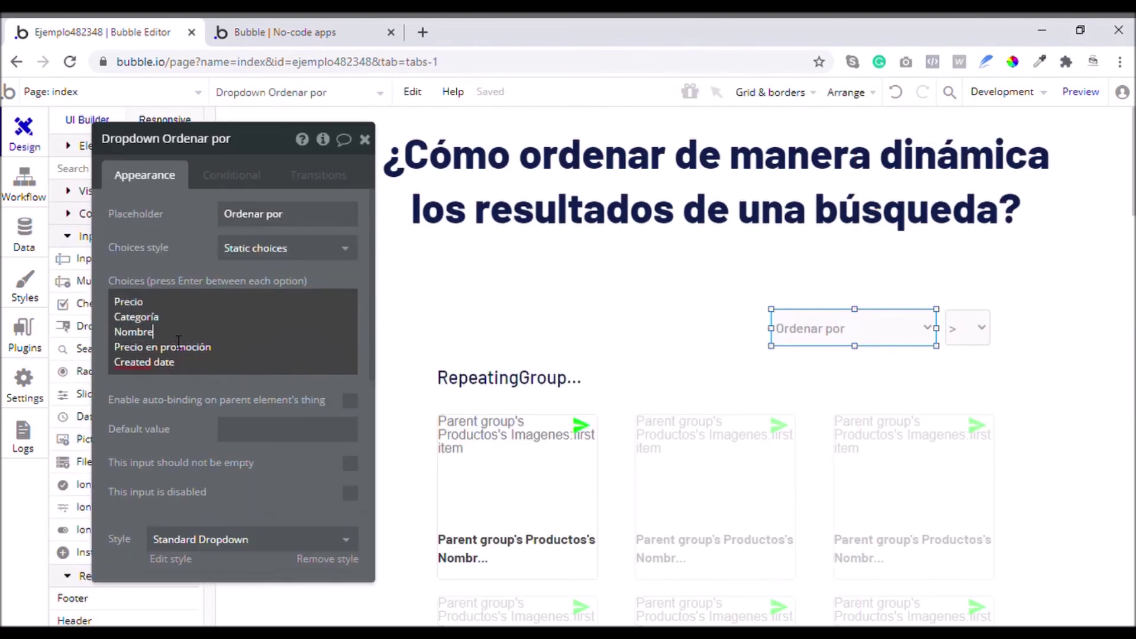
left_click_drag(195, 323, 126, 326)
key("BackSpace")
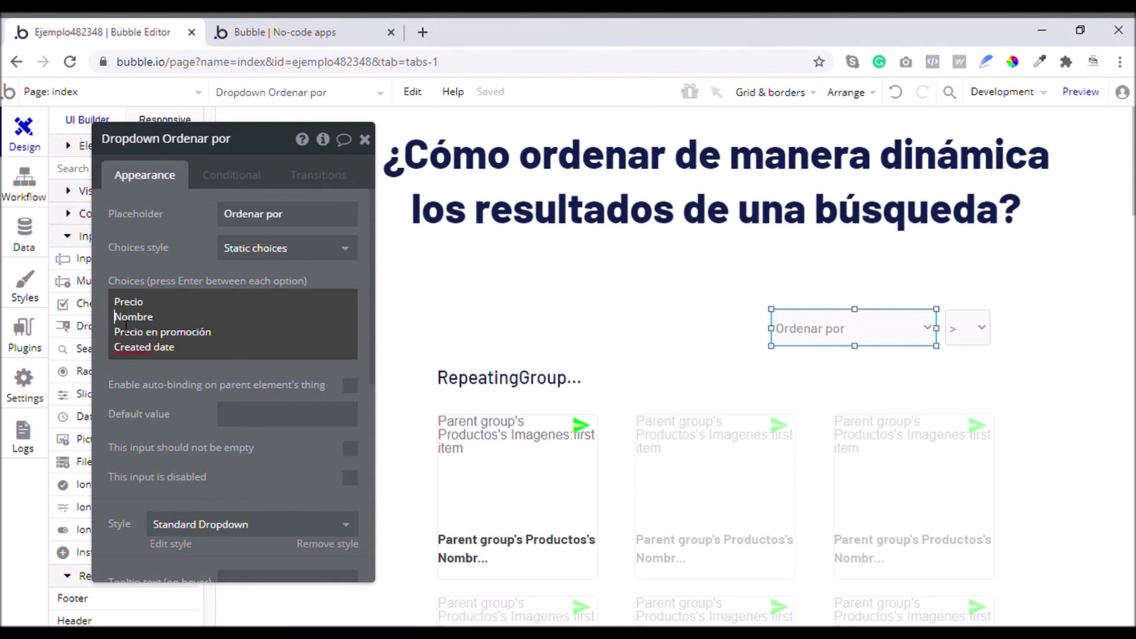
left_click(188, 358)
left_click(186, 377)
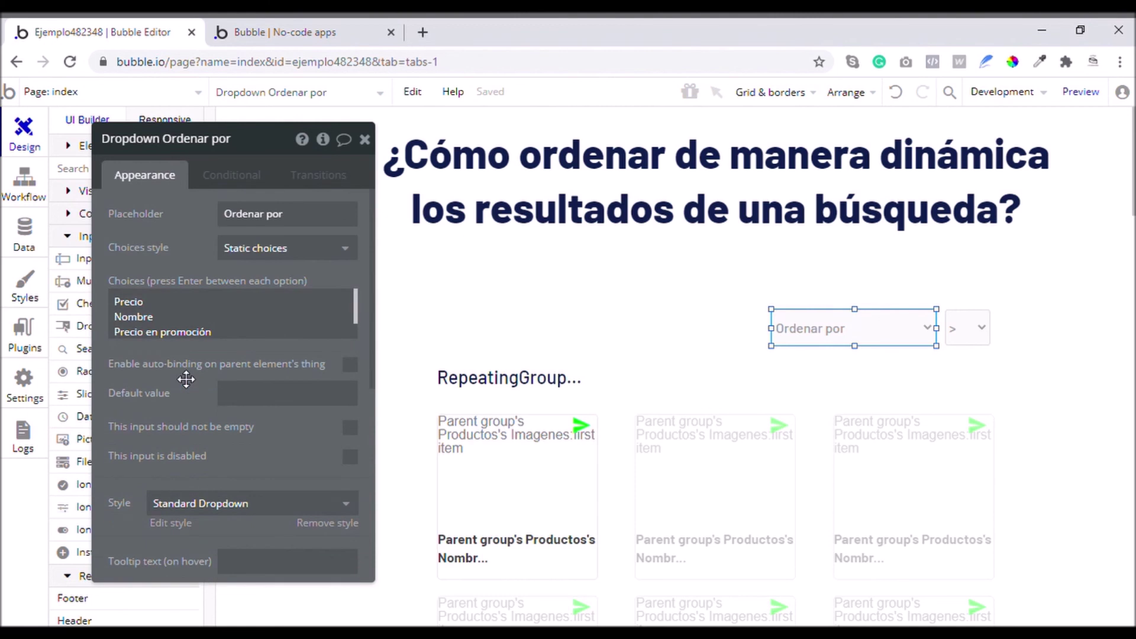
left_click(365, 140)
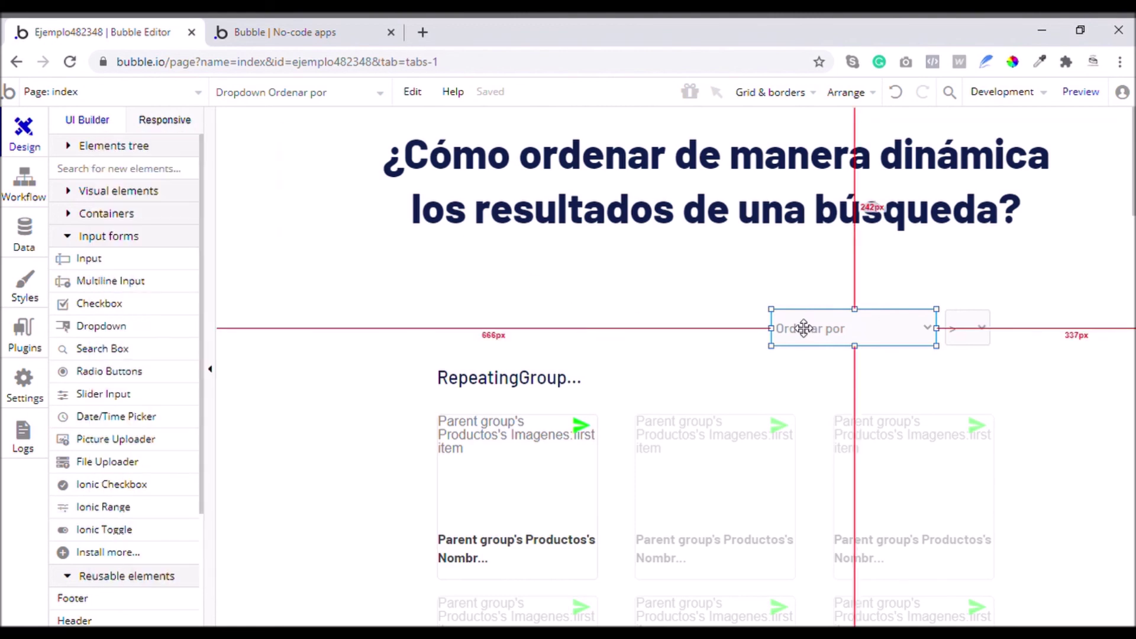